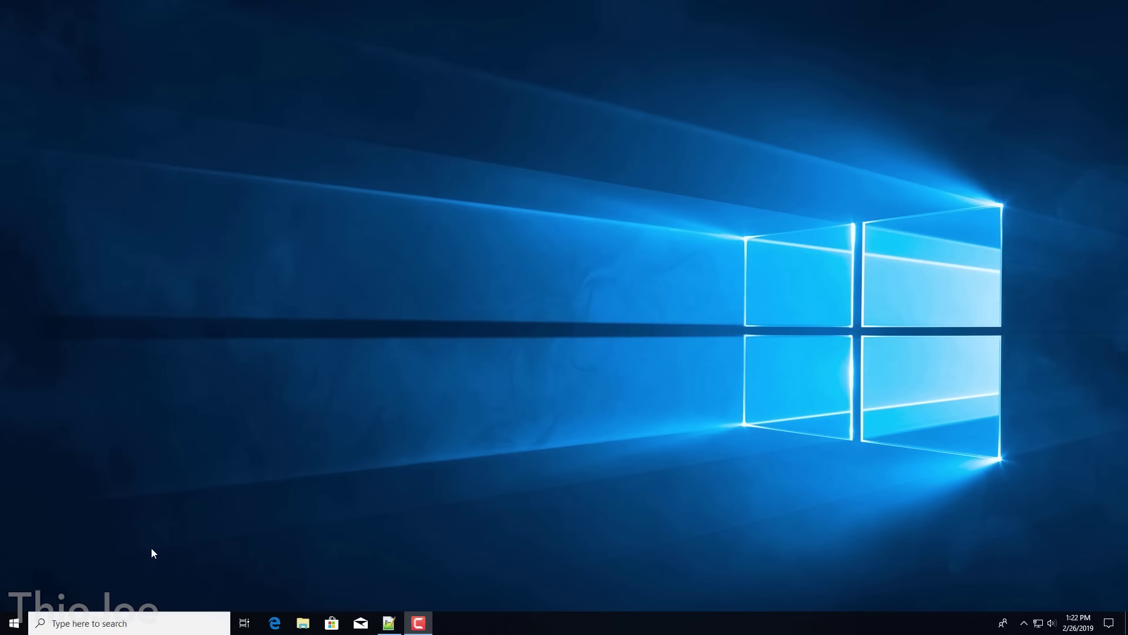
- Search 'restore point' to open System Protection, select Local Disk (C:) and open its settings
click(17, 629)
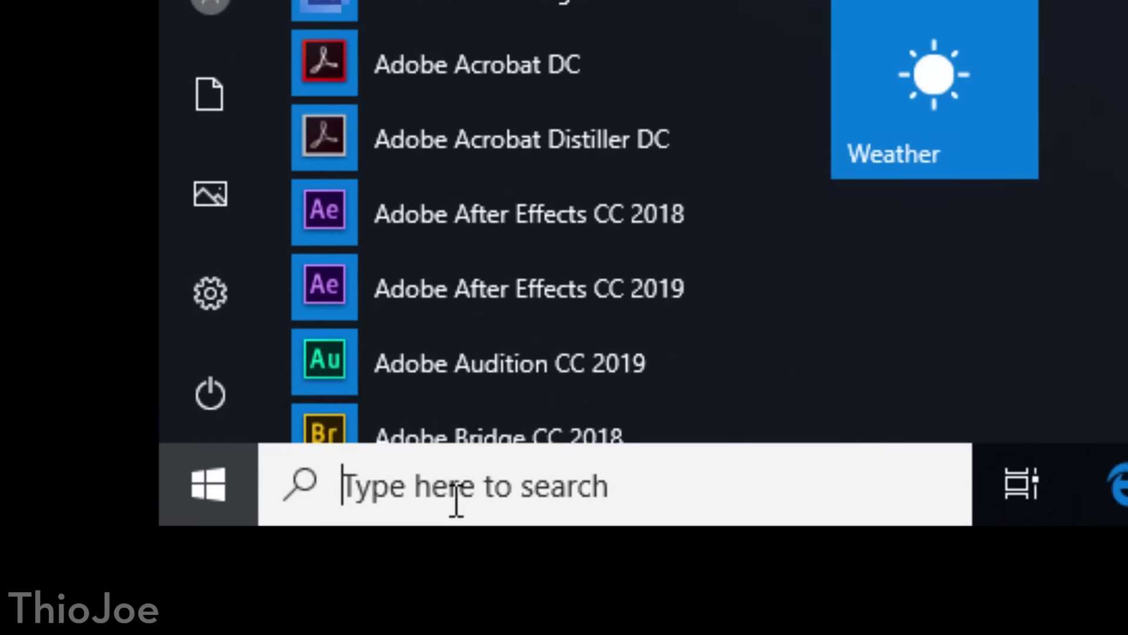
text(restore point)
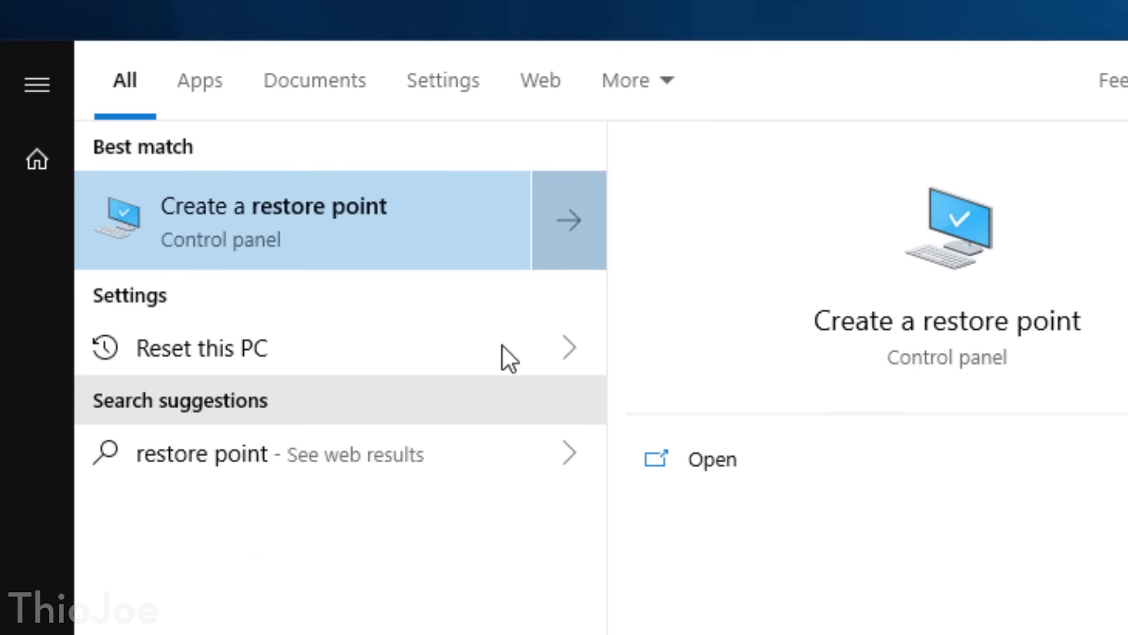
click(378, 248)
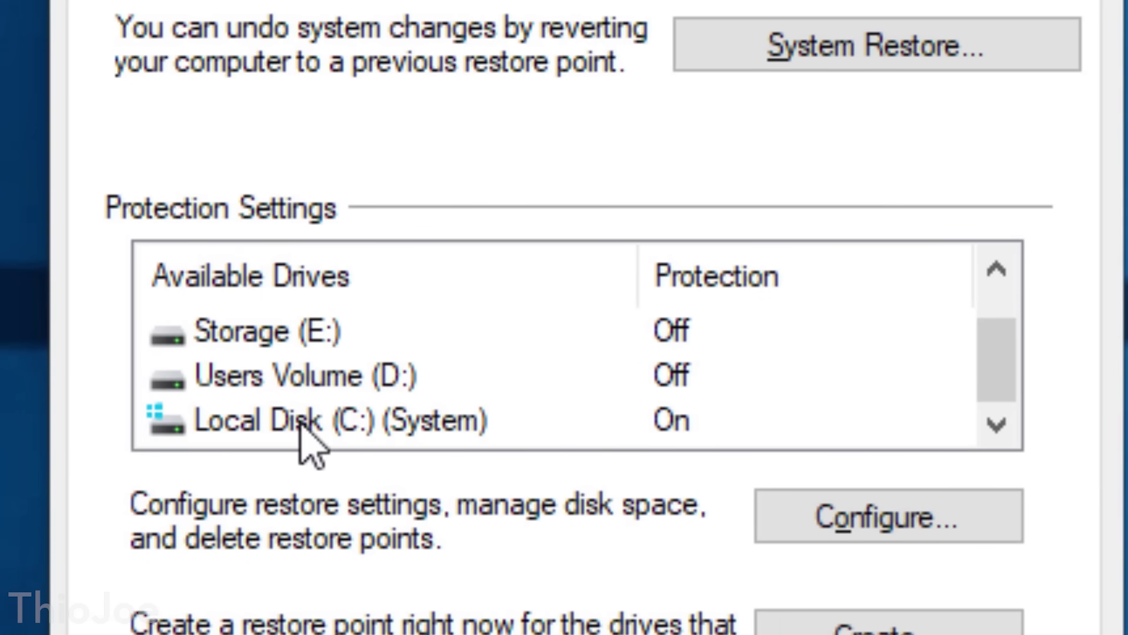
click(300, 421)
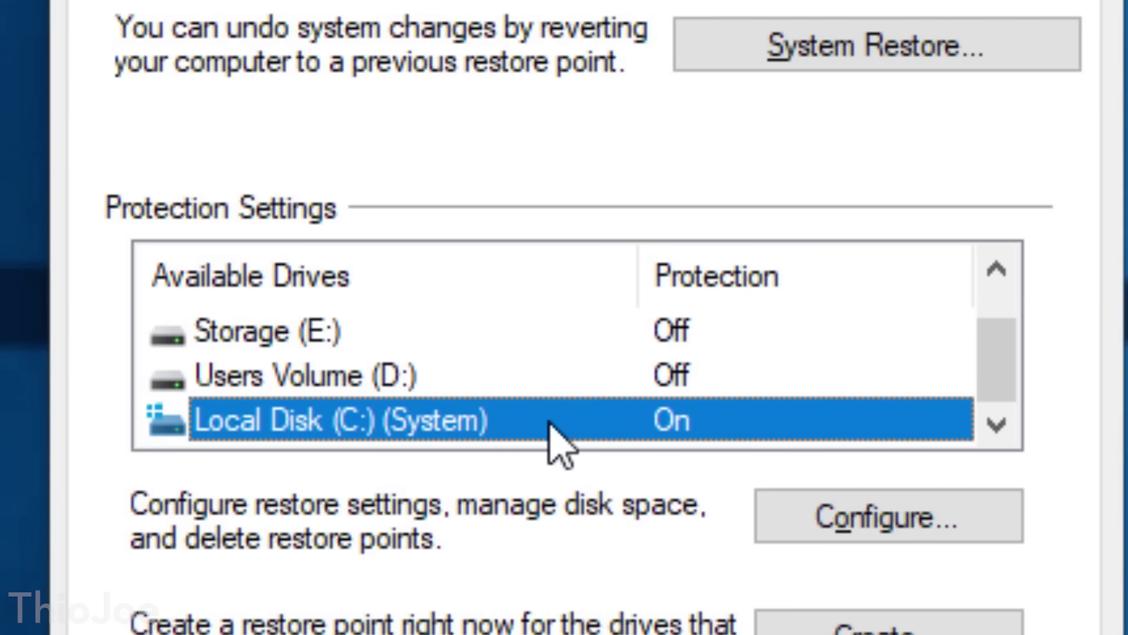
click(776, 524)
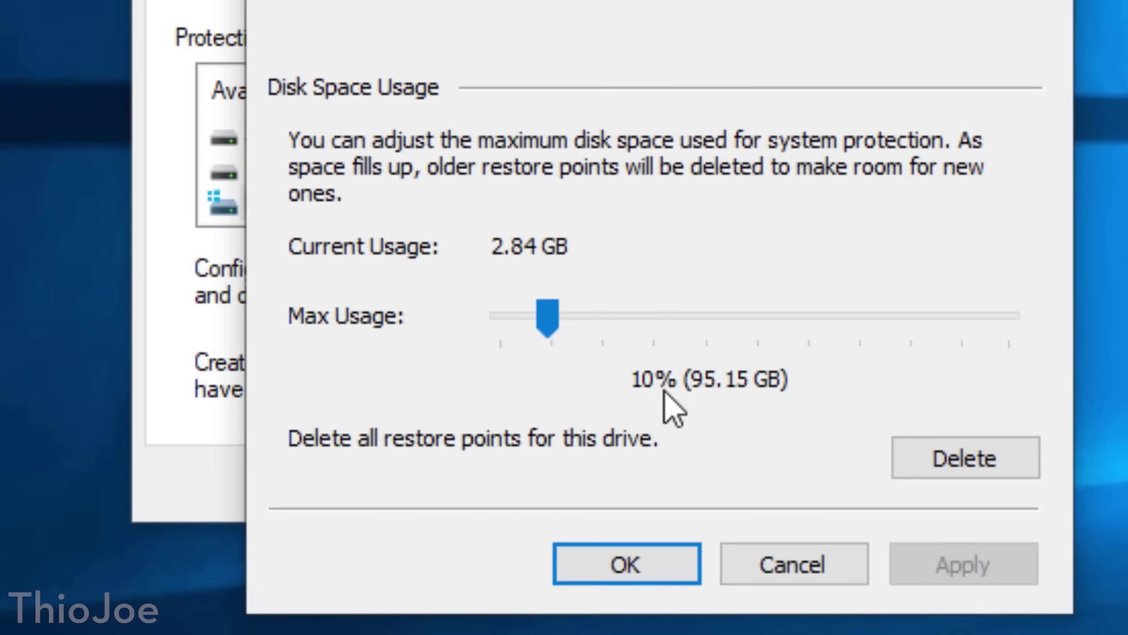
- Lower the C: drive Max Usage slider from 10% to 5% and save
mouse_move(547, 321)
mouse_down()
mouse_move(521, 316)
mouse_move(548, 316)
mouse_up()
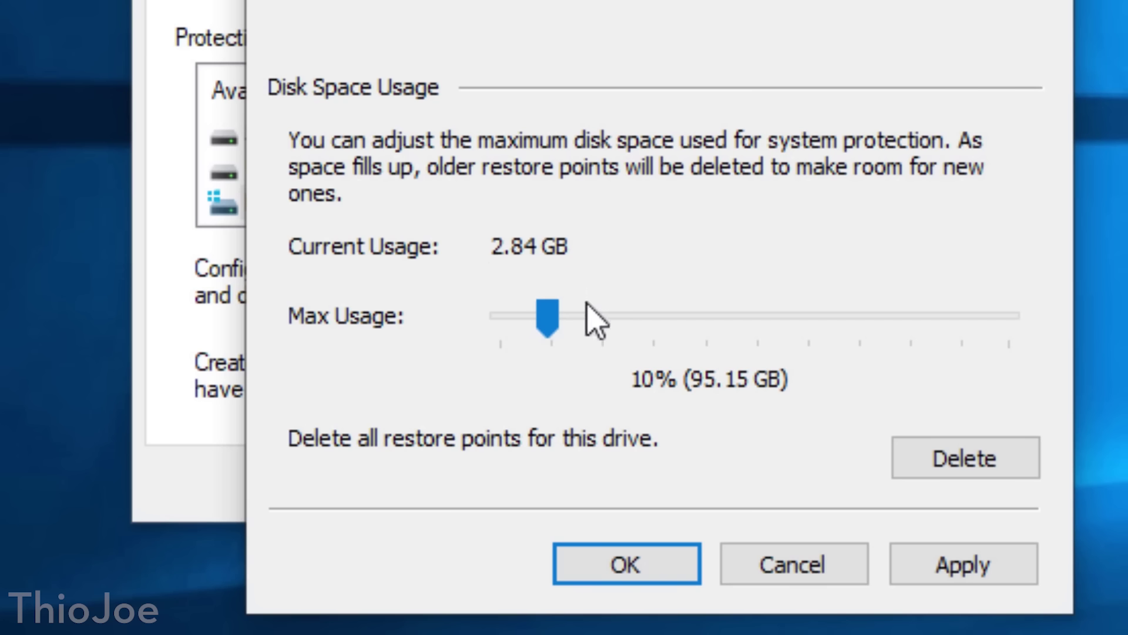
mouse_move(548, 310)
mouse_down()
mouse_move(522, 314)
mouse_move(545, 315)
mouse_up()
click(669, 561)
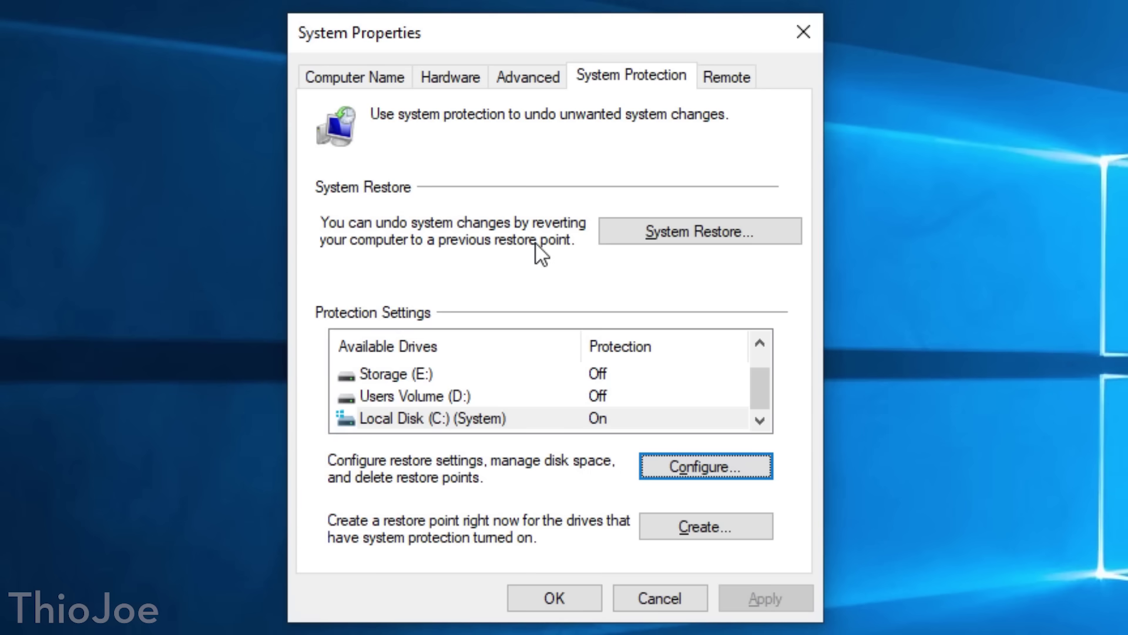
click(634, 239)
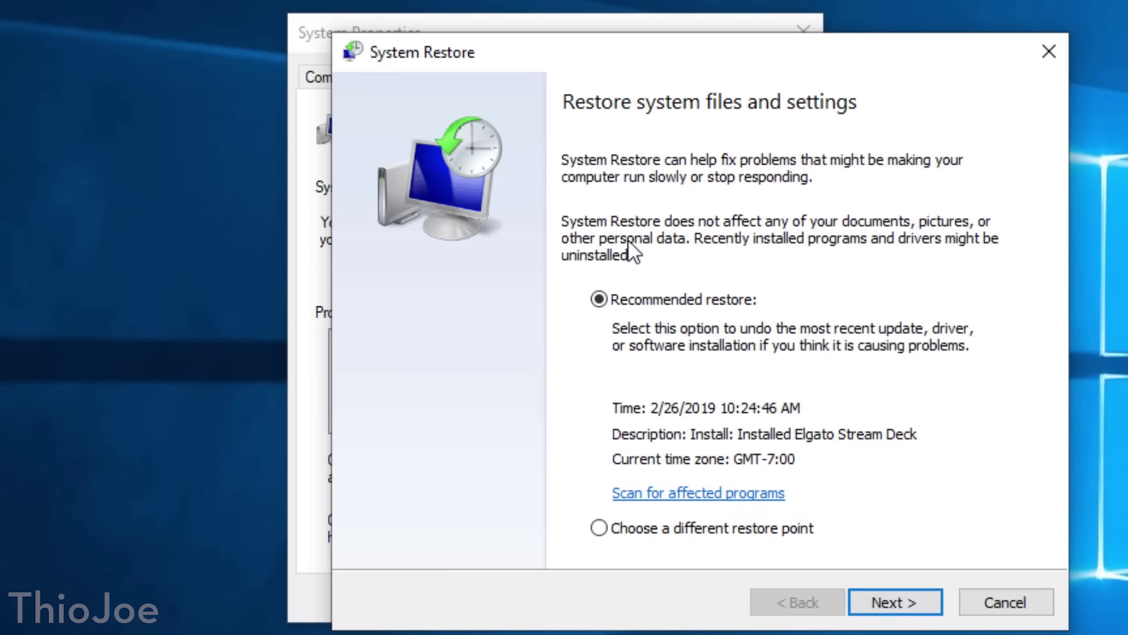
click(600, 528)
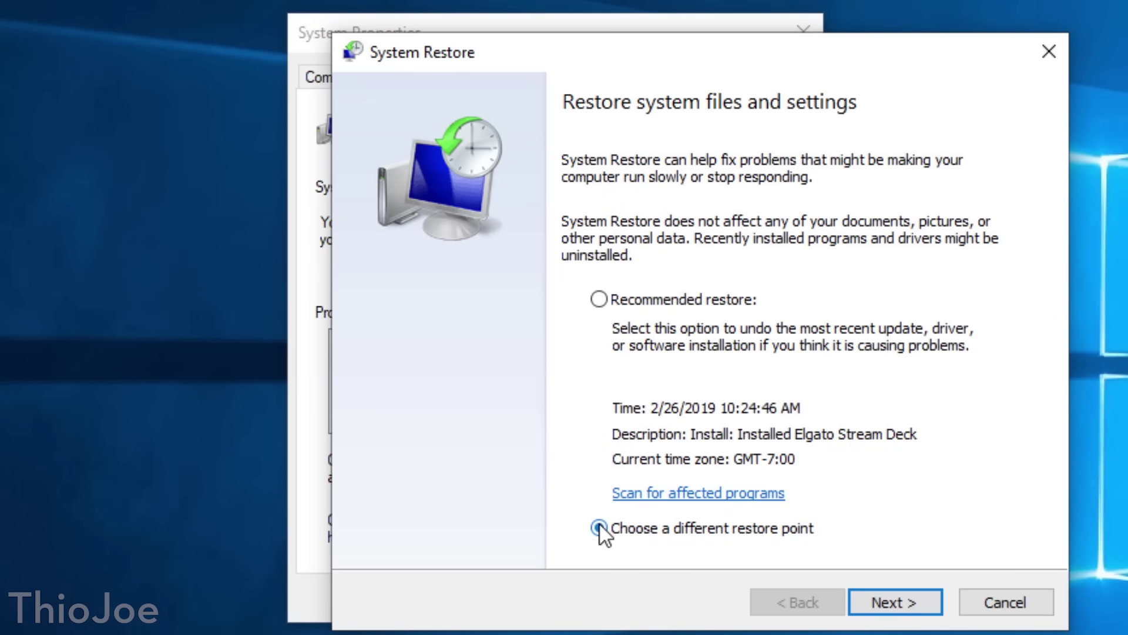
click(880, 605)
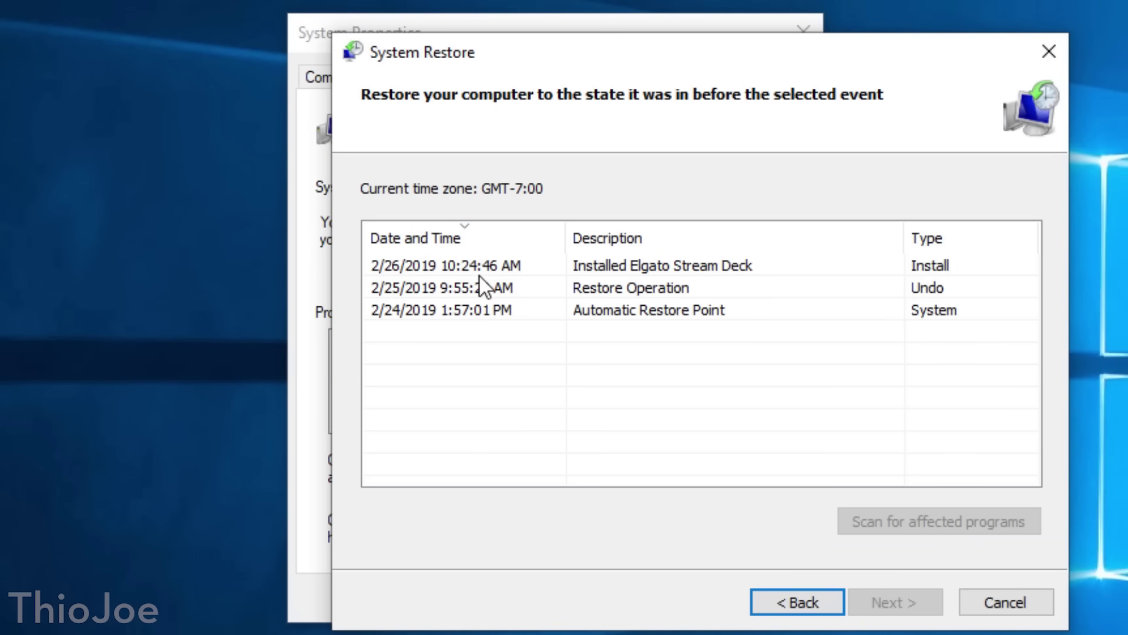
click(447, 265)
click(882, 602)
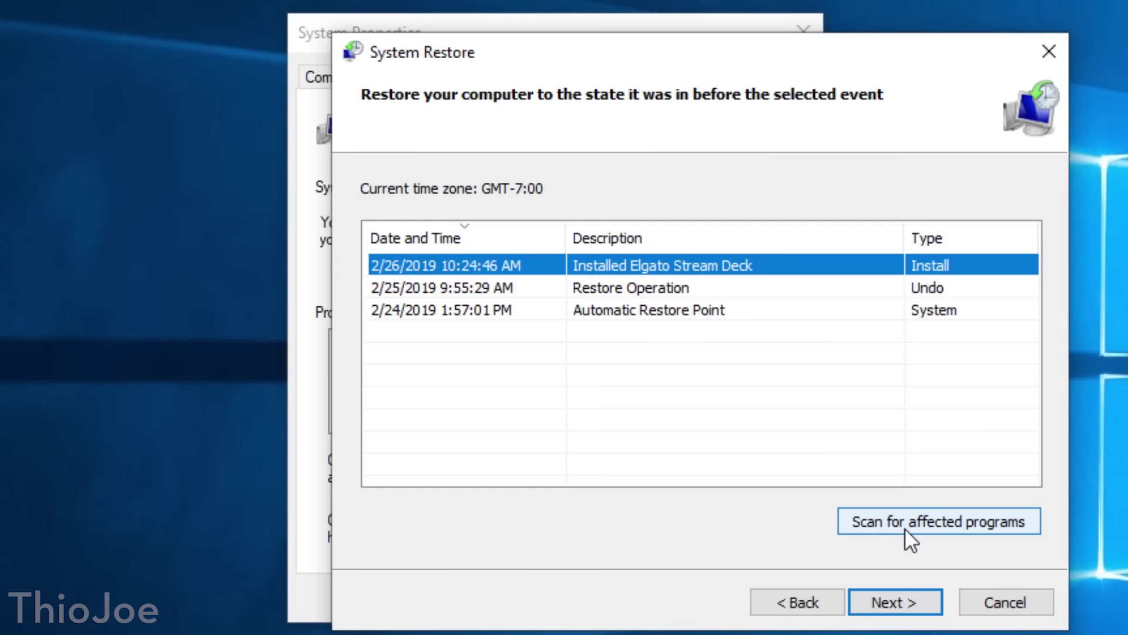
click(905, 530)
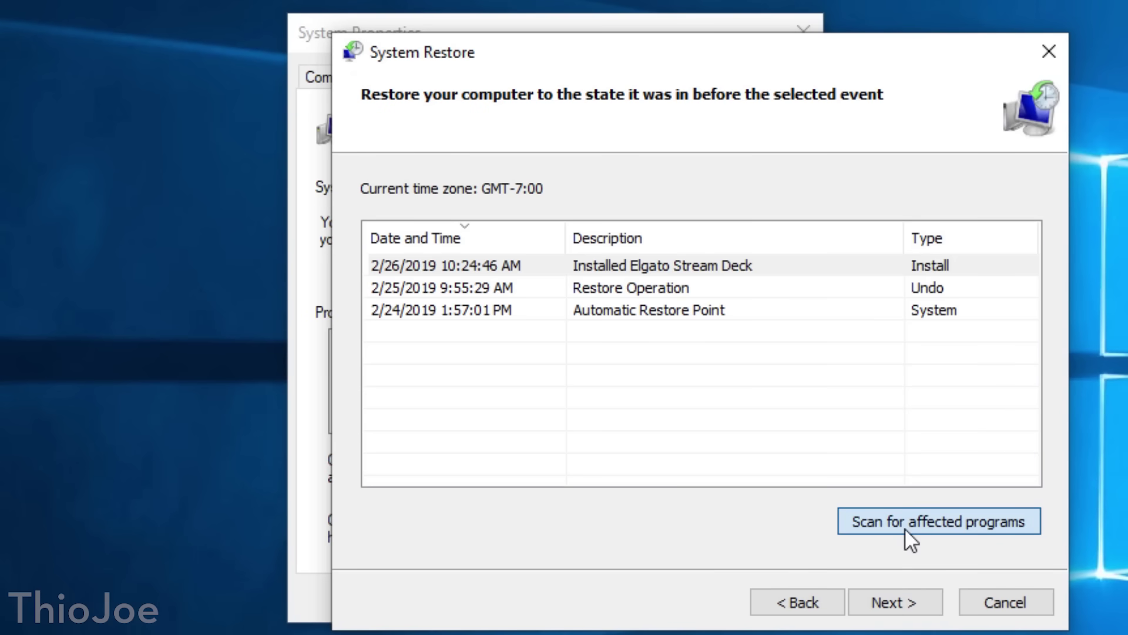
drag(660, 164, 1125, 194)
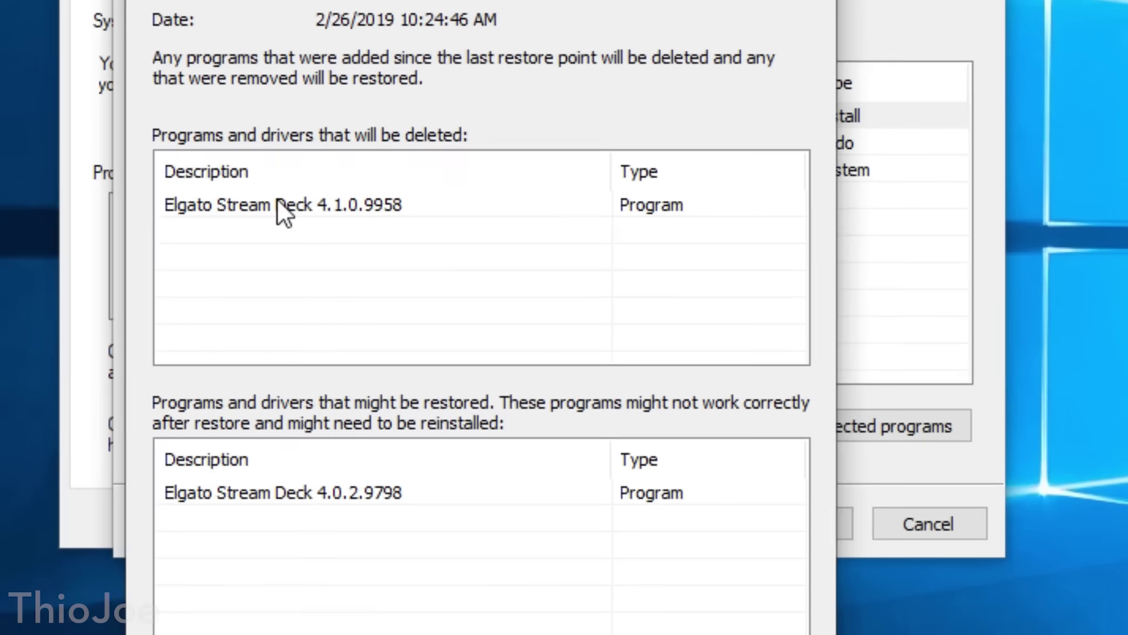
click(208, 324)
click(231, 343)
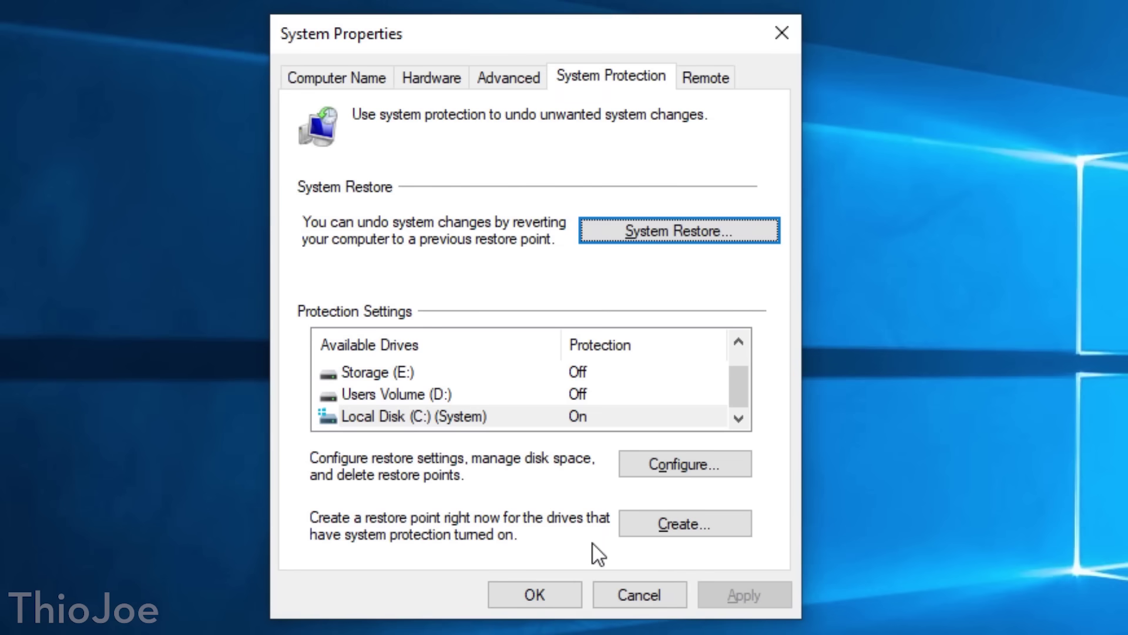
- Create a restore point described 'Manual Restore Point' and dismiss the success message
click(645, 525)
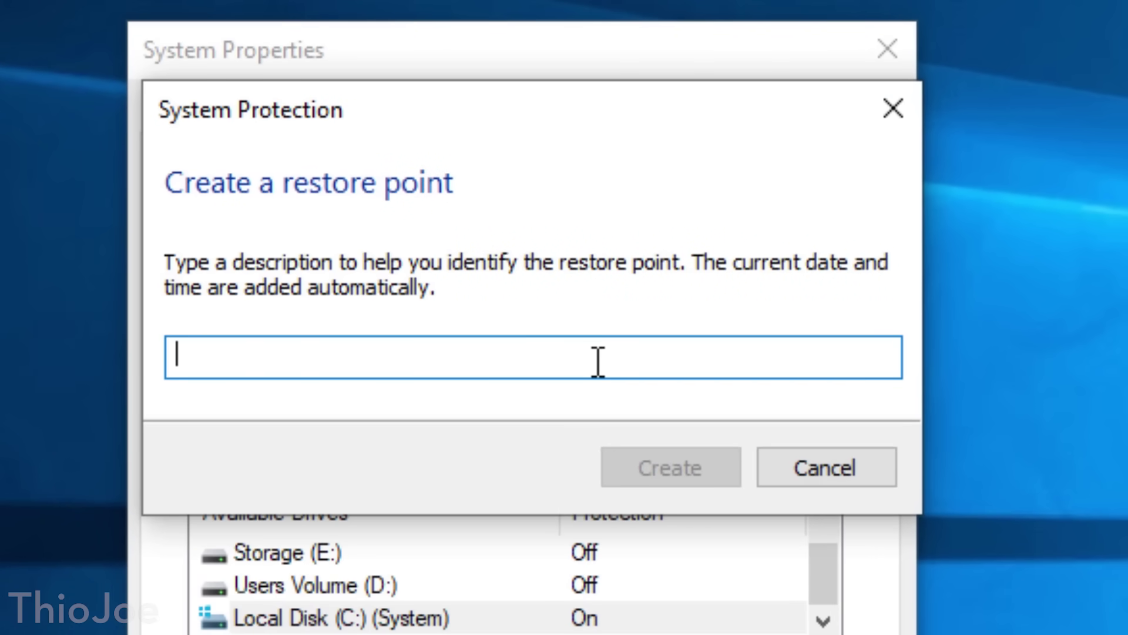
text(Manual Restore Point)
click(638, 468)
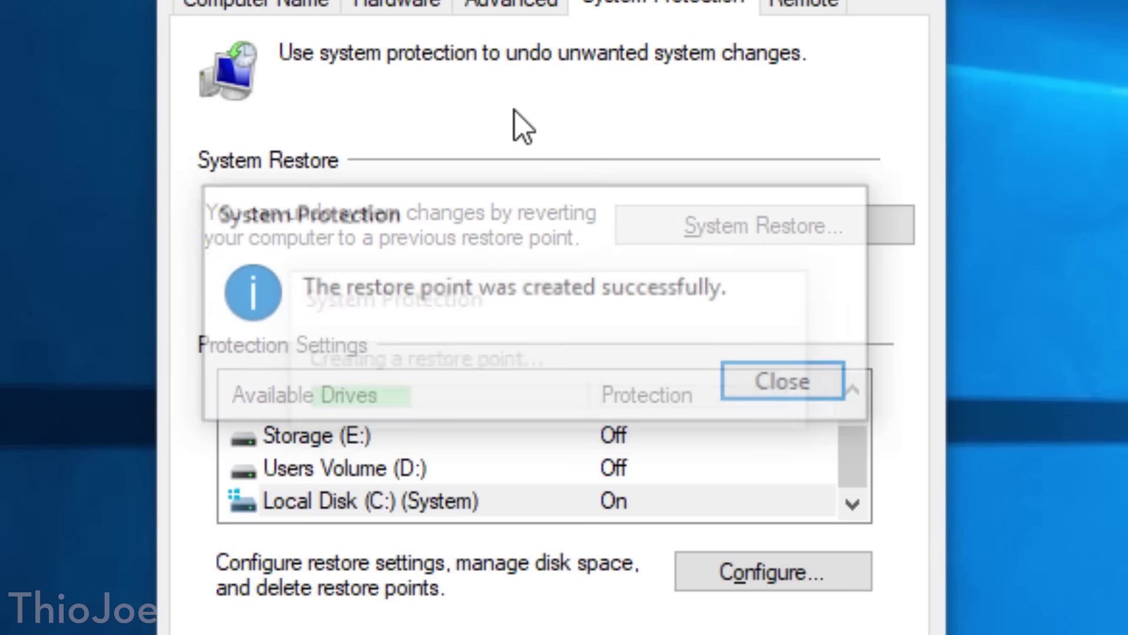
click(753, 397)
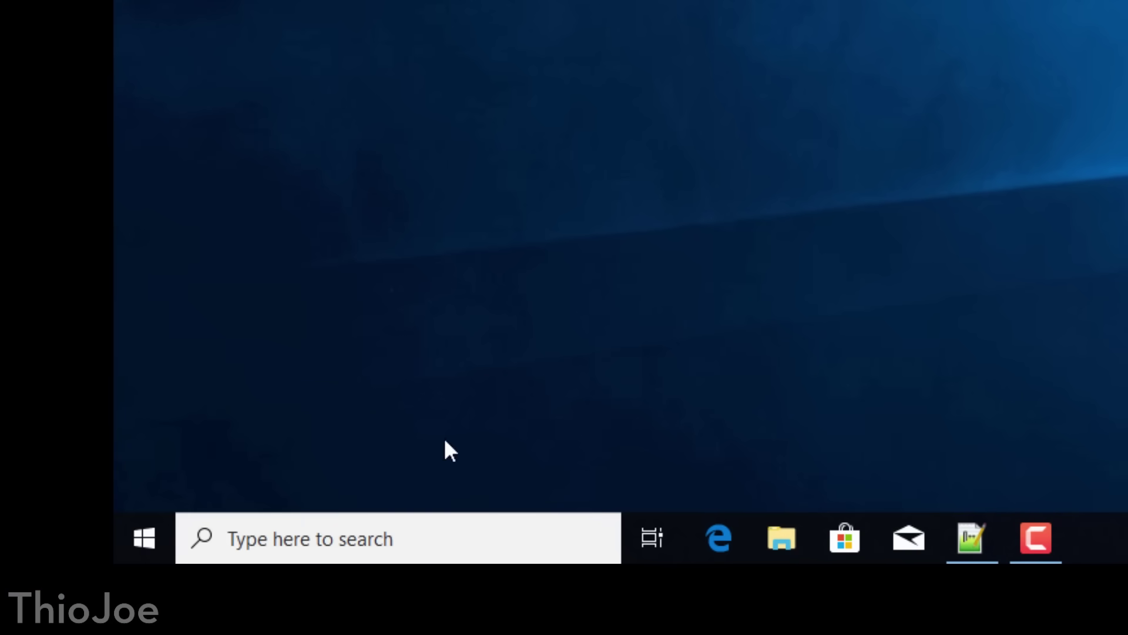
- Search for 'task scheduler' and launch Task Scheduler
click(141, 536)
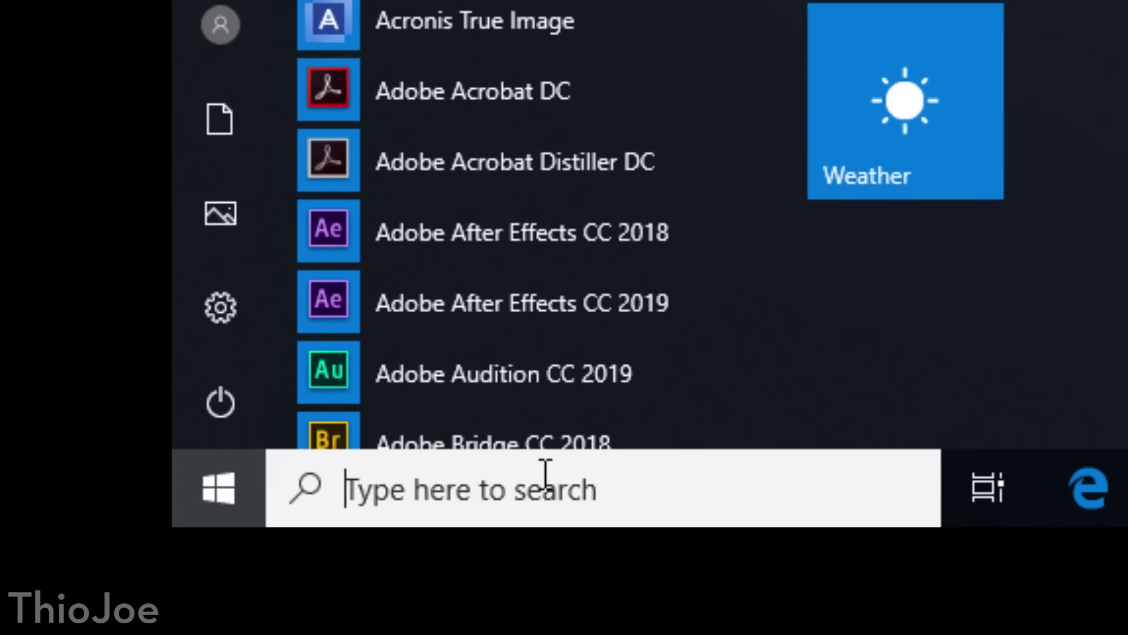
text(task scheduler)
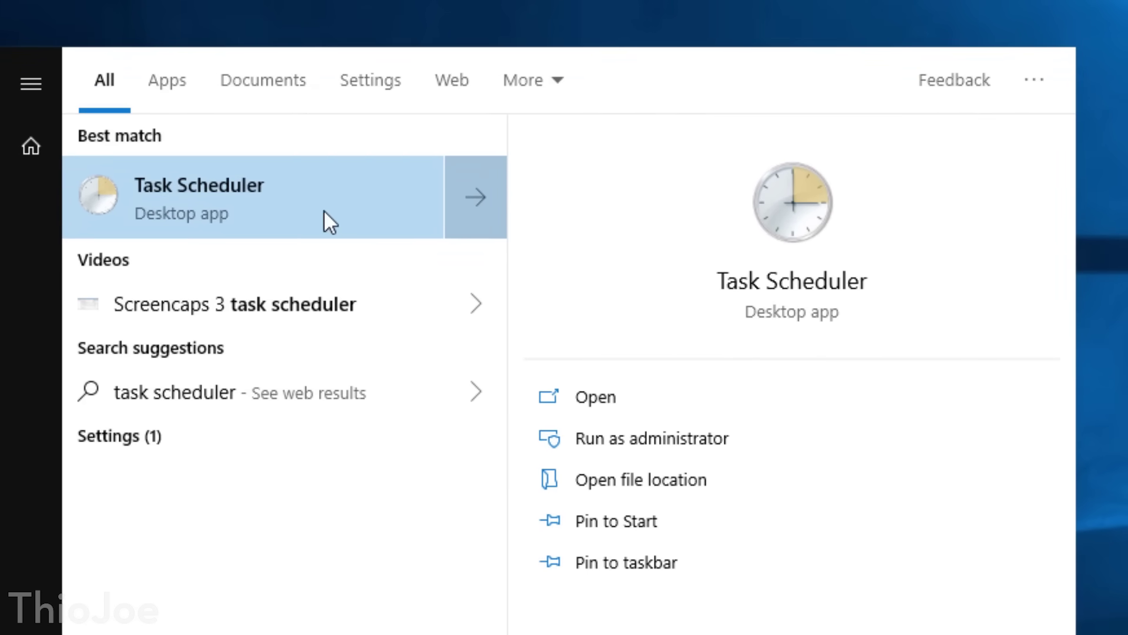
click(230, 219)
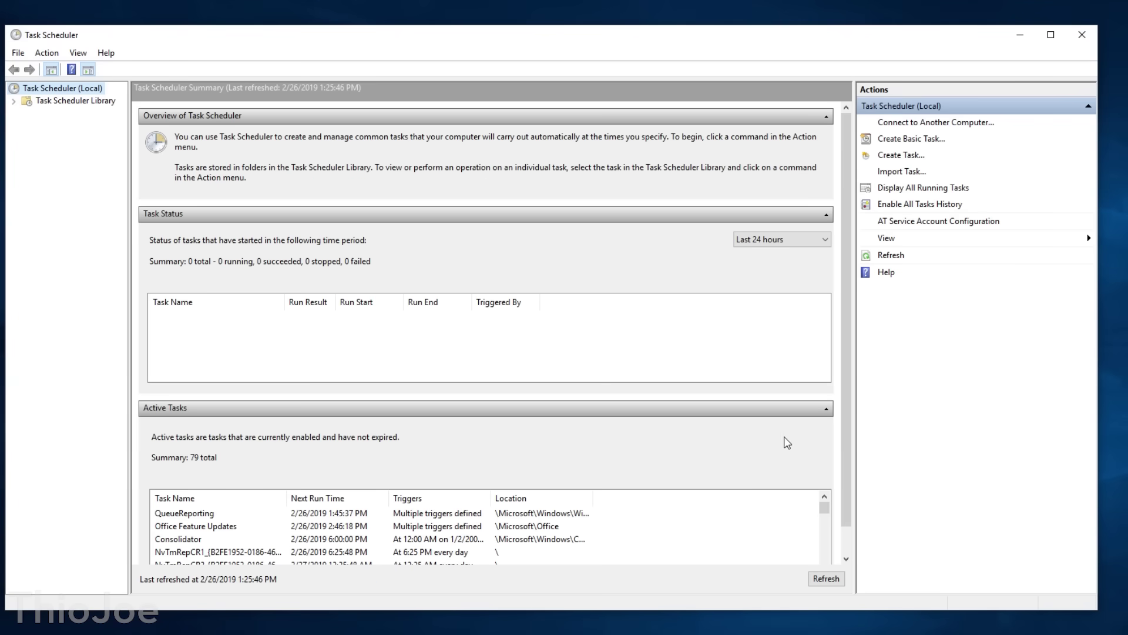
- Collapse Task Status and Overview to reveal the full Active Tasks list, then start Create Task
click(463, 214)
click(606, 117)
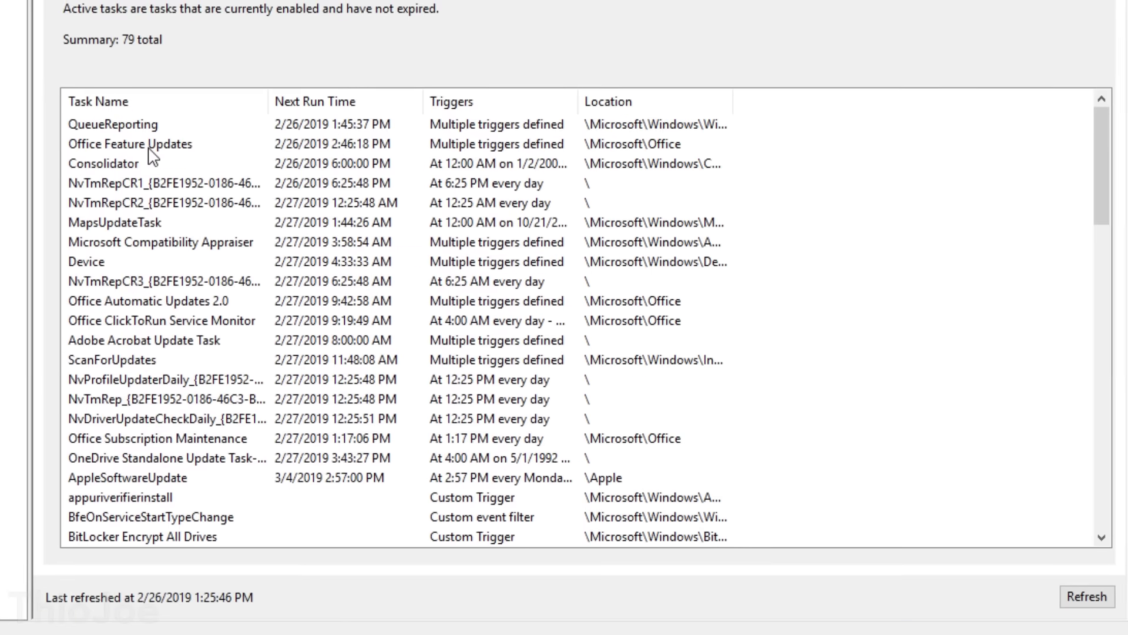
scroll(215, 302, down, 3)
scroll(160, 176, up, 3)
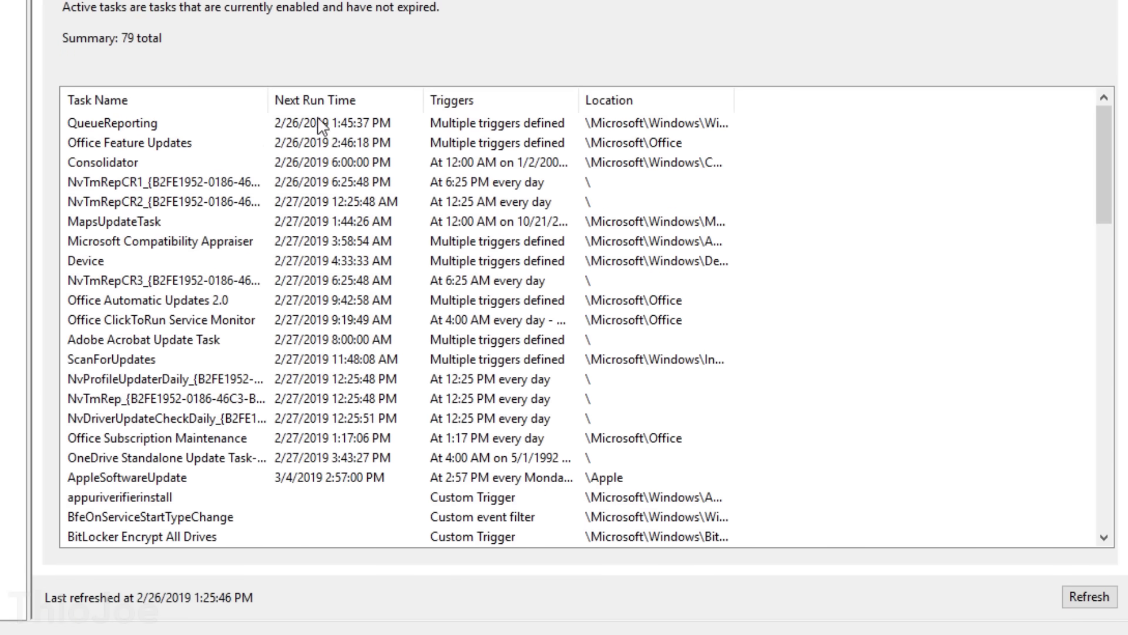
drag(1108, 179, 1101, 474)
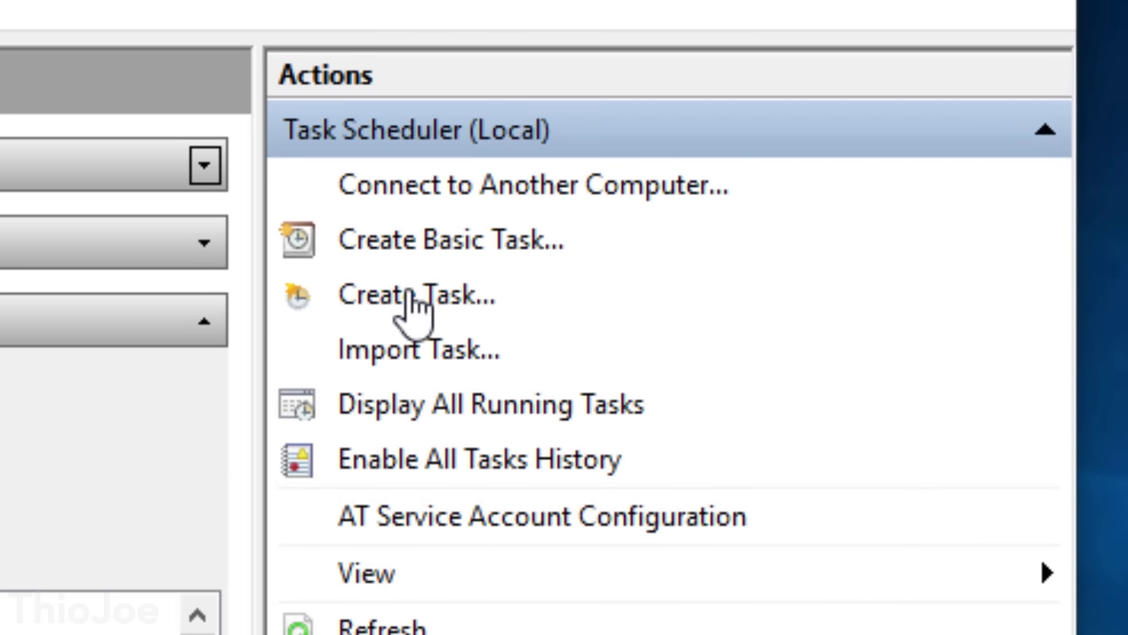
click(413, 297)
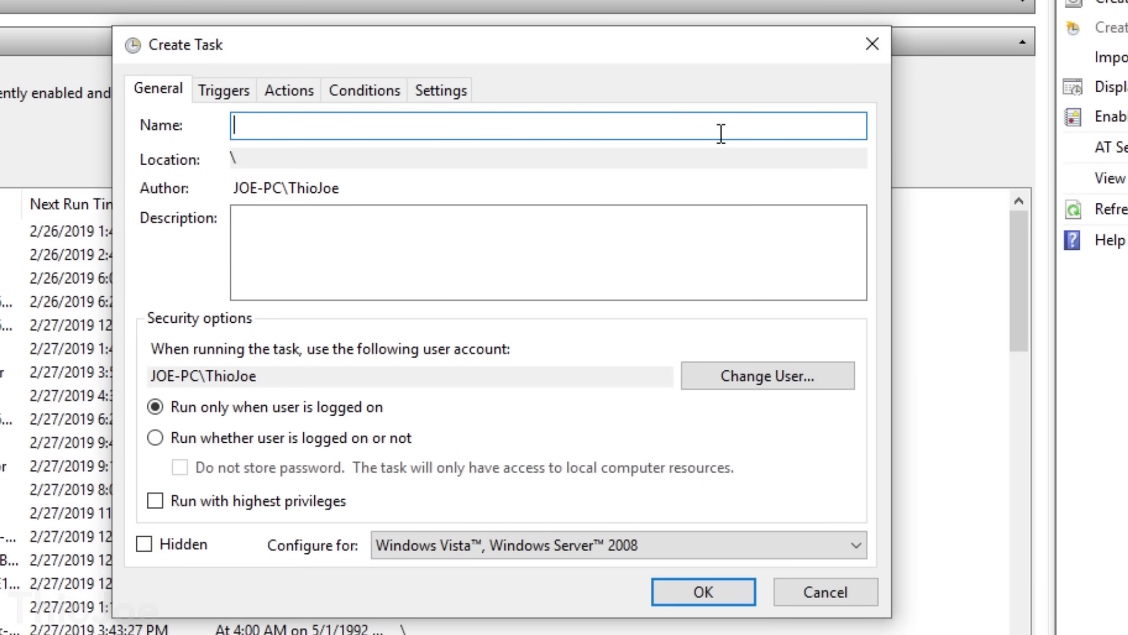
- Name the task 'Automatic Restore Point', run with highest privileges whether logged on or not, for Windows 10
text(Automatic )
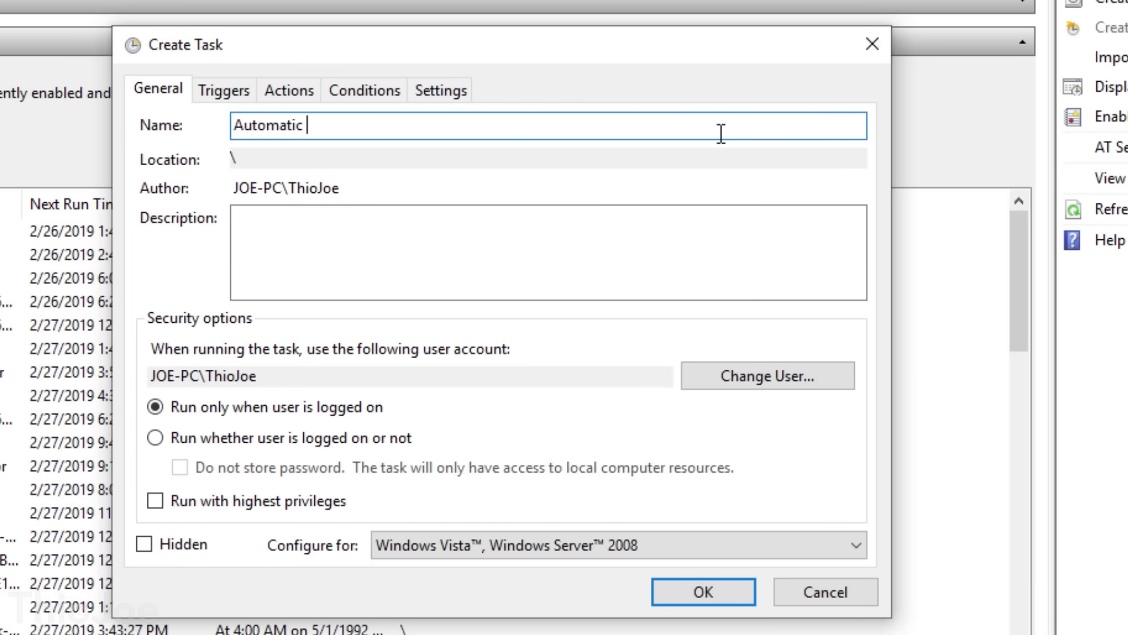
text(Restore Point)
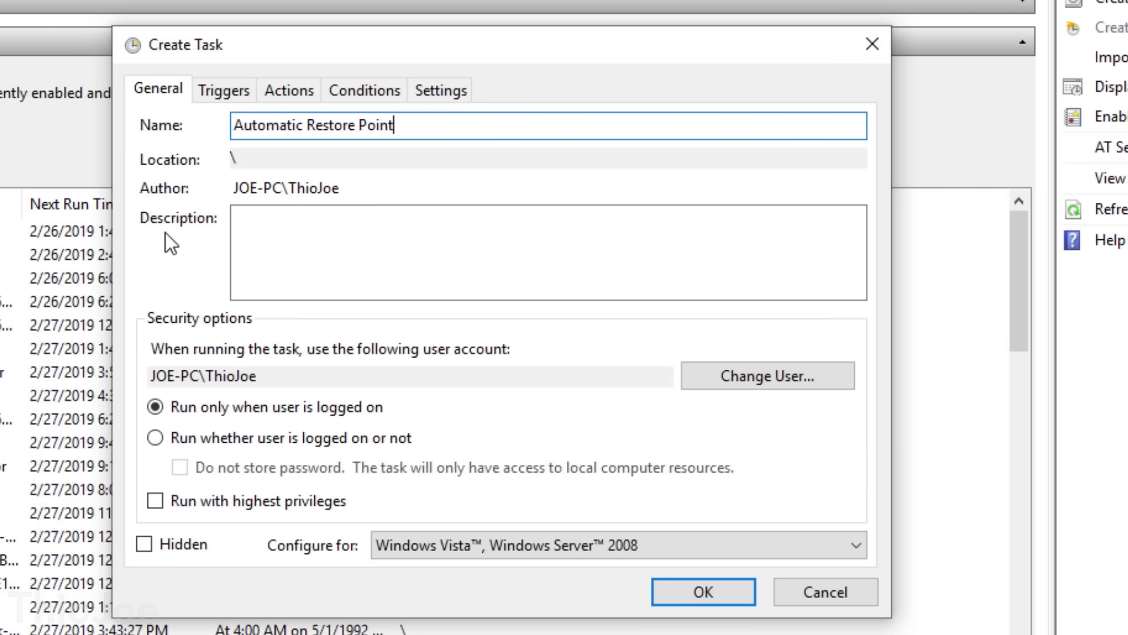
click(155, 504)
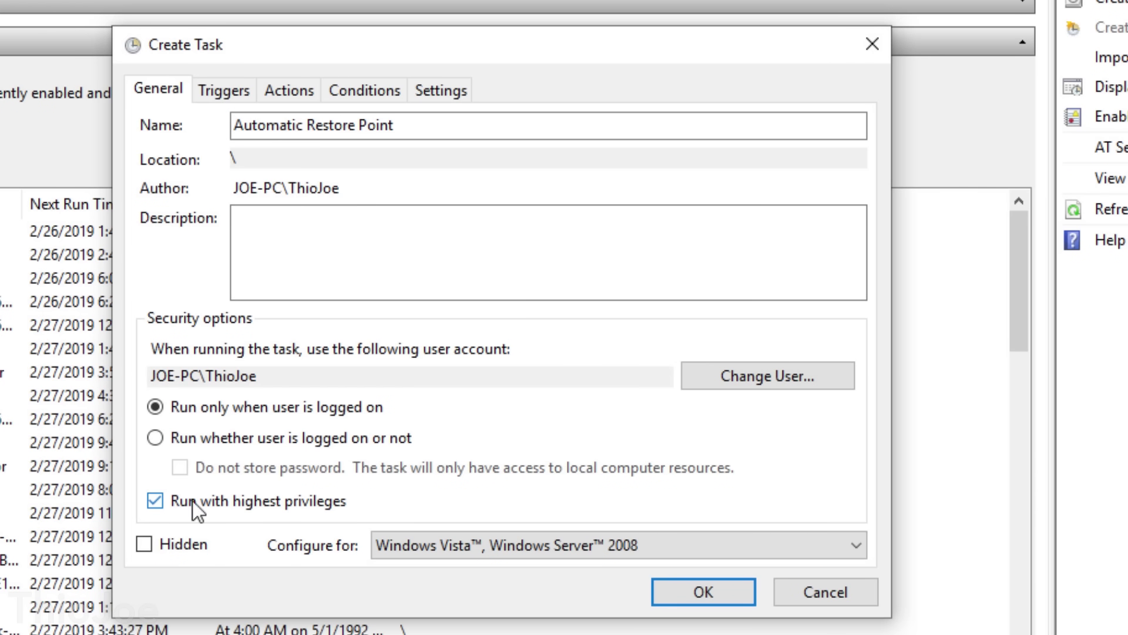
click(394, 544)
click(399, 566)
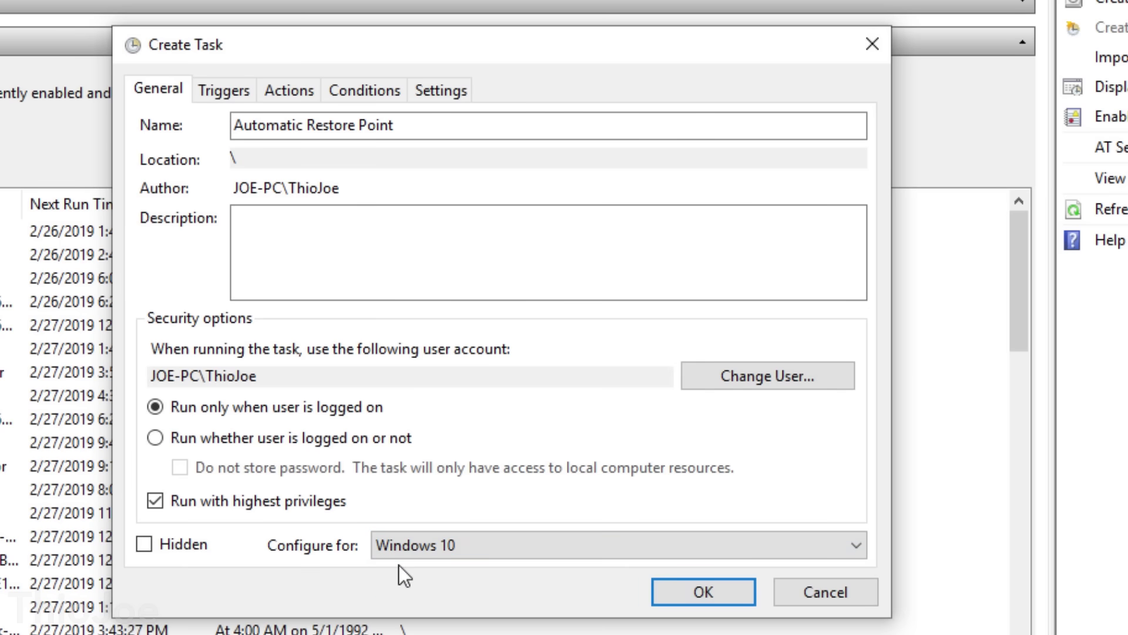
click(154, 438)
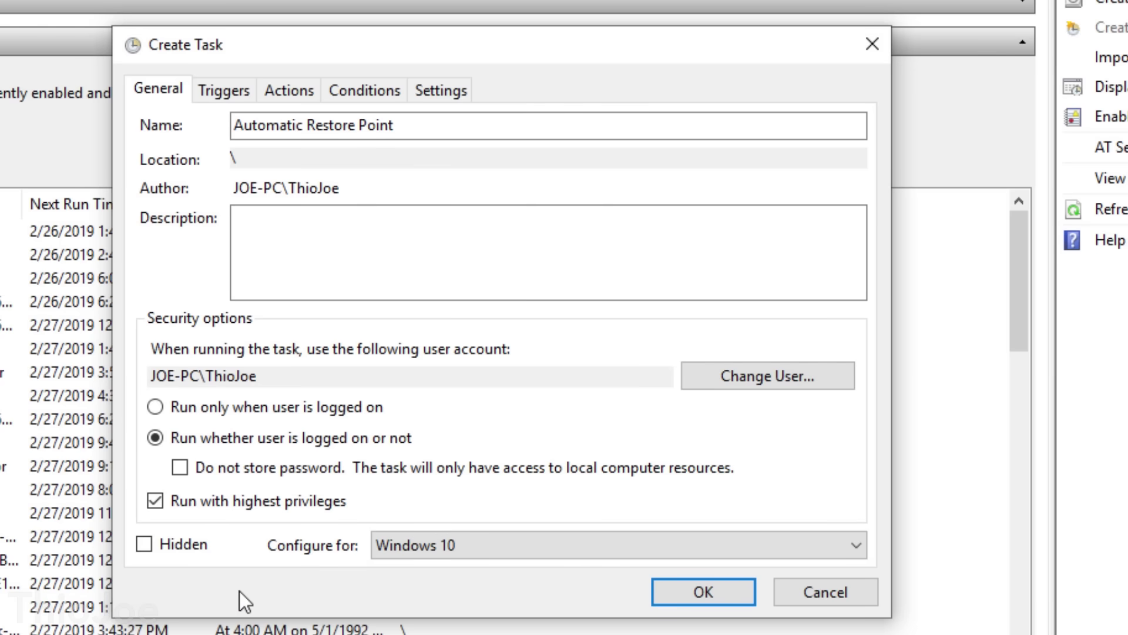
click(223, 92)
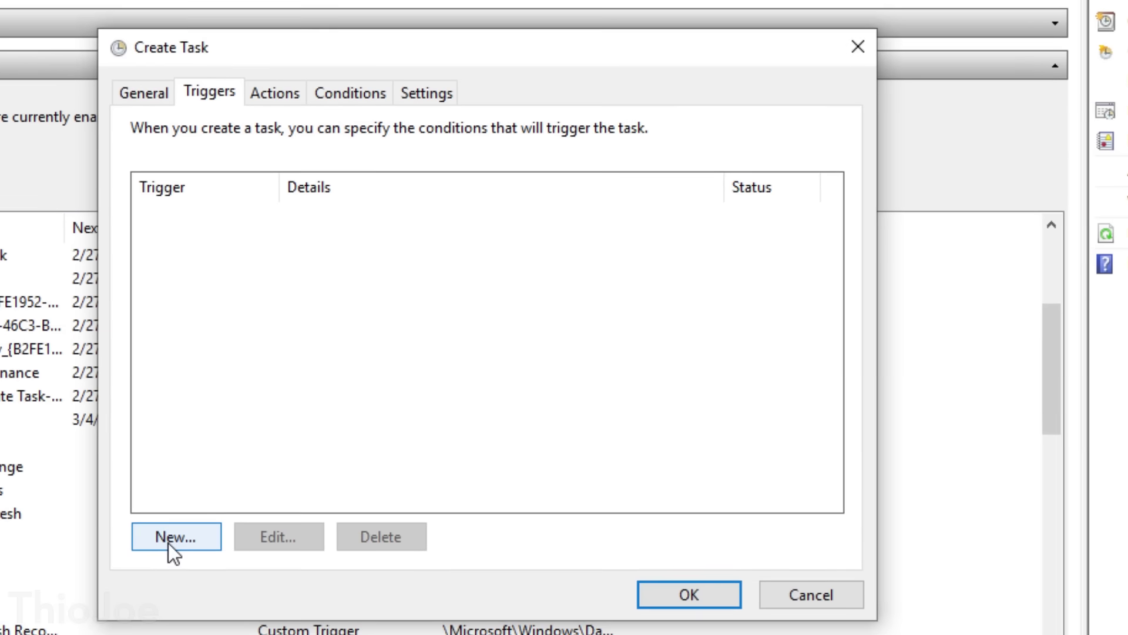
- Add a Daily trigger at 1:29 PM recurring every 3 days
click(171, 541)
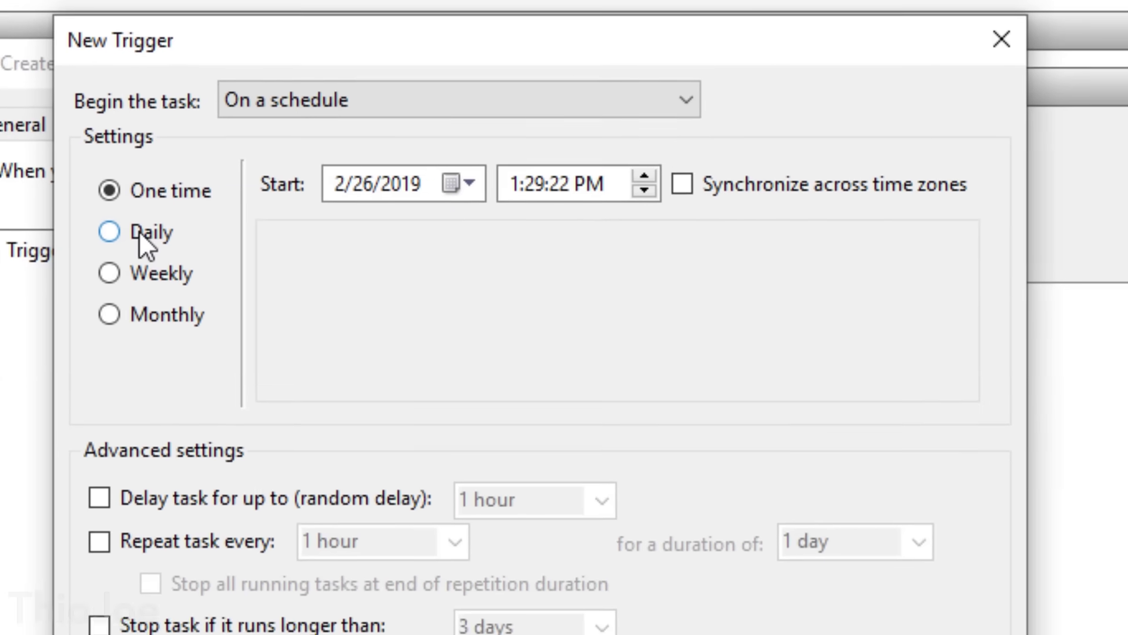
click(234, 174)
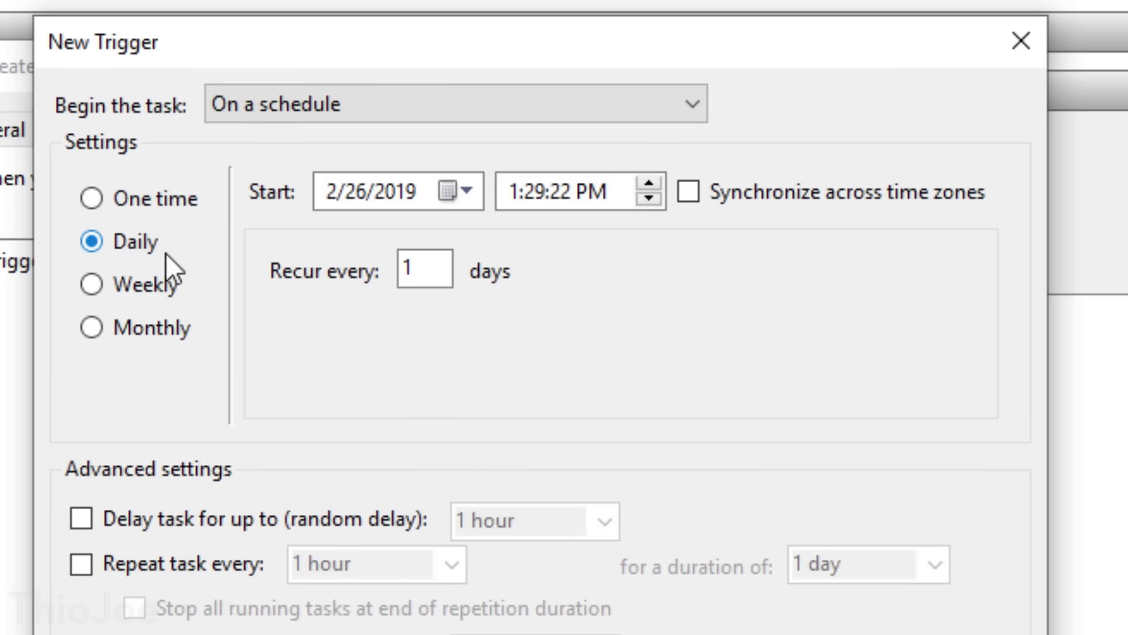
click(414, 276)
drag(415, 277, 400, 282)
text(3)
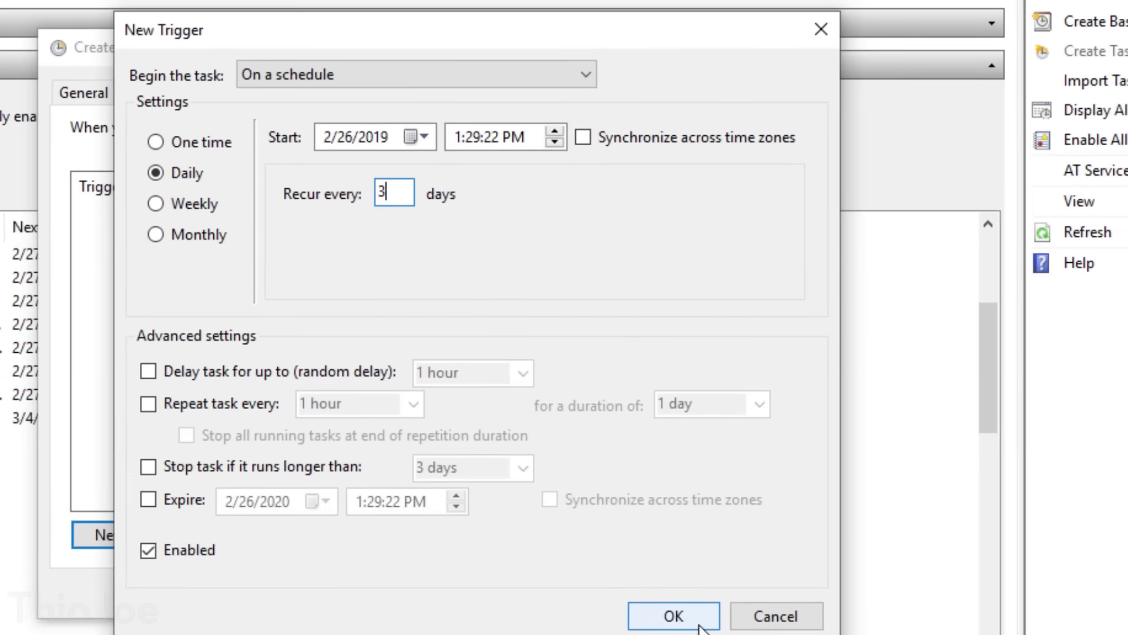
click(674, 583)
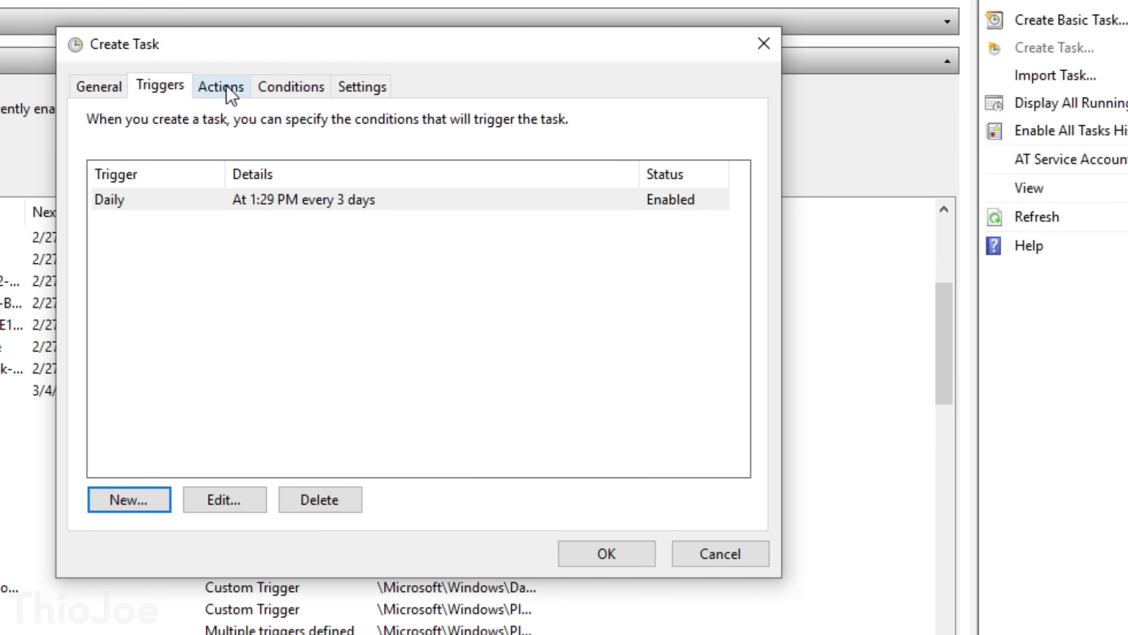
- Add a Start a program action with powershell.exe as the program/script
click(227, 86)
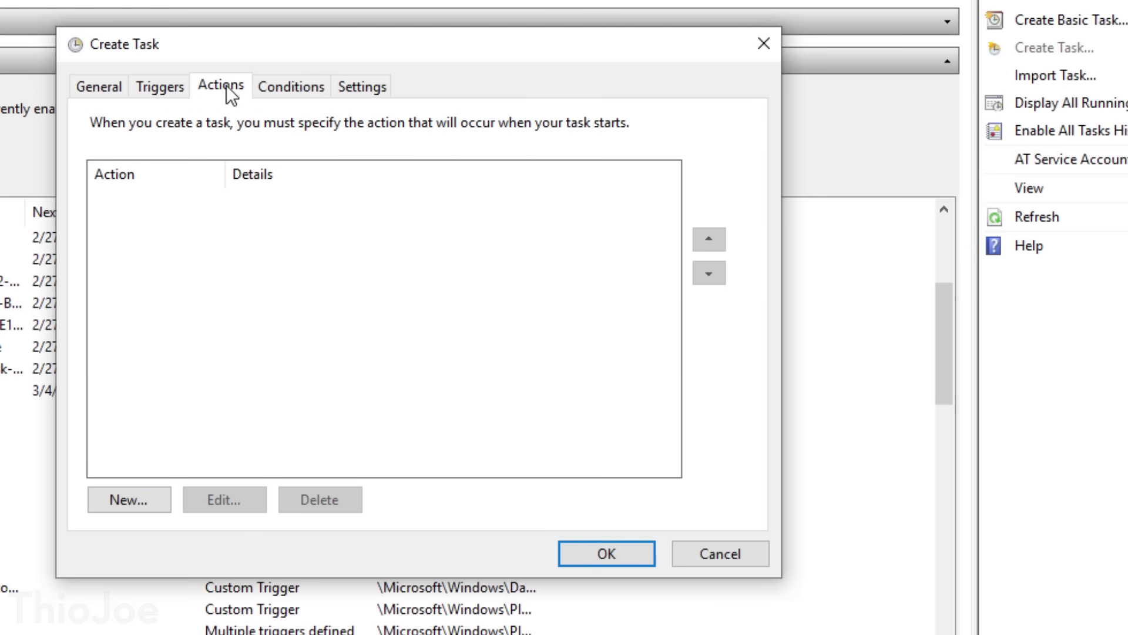
click(140, 509)
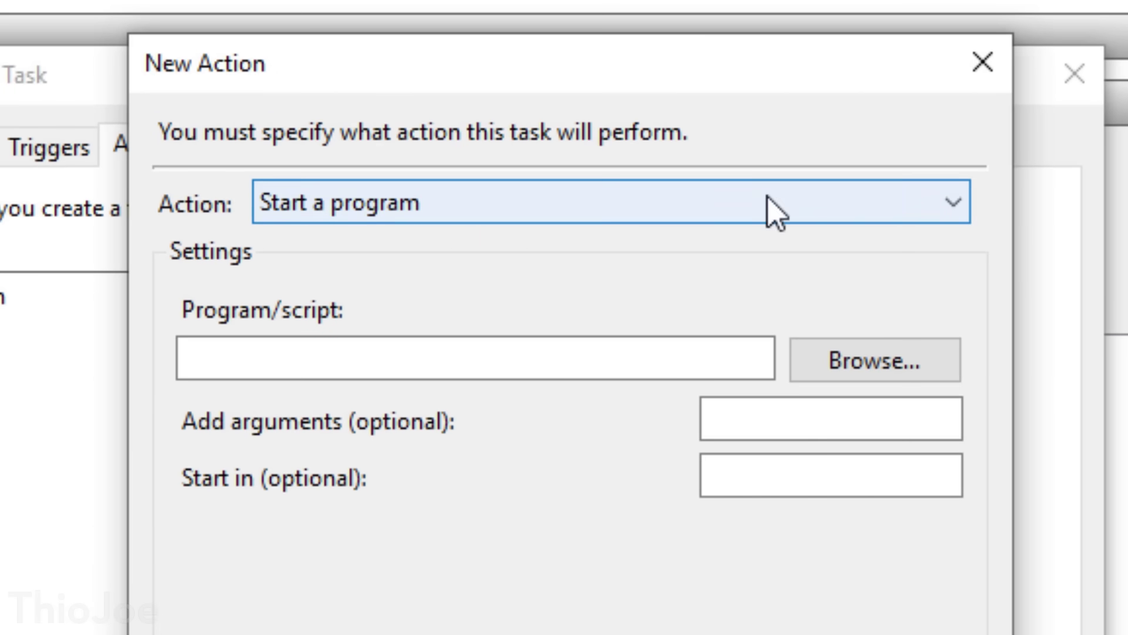
click(533, 349)
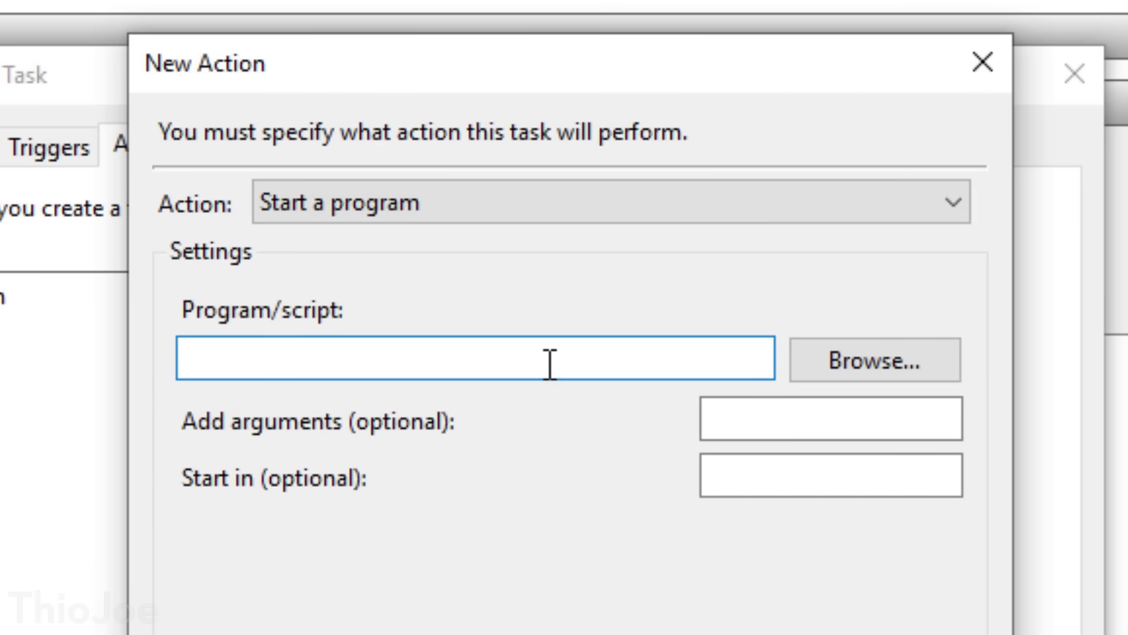
text(powershell.exe)
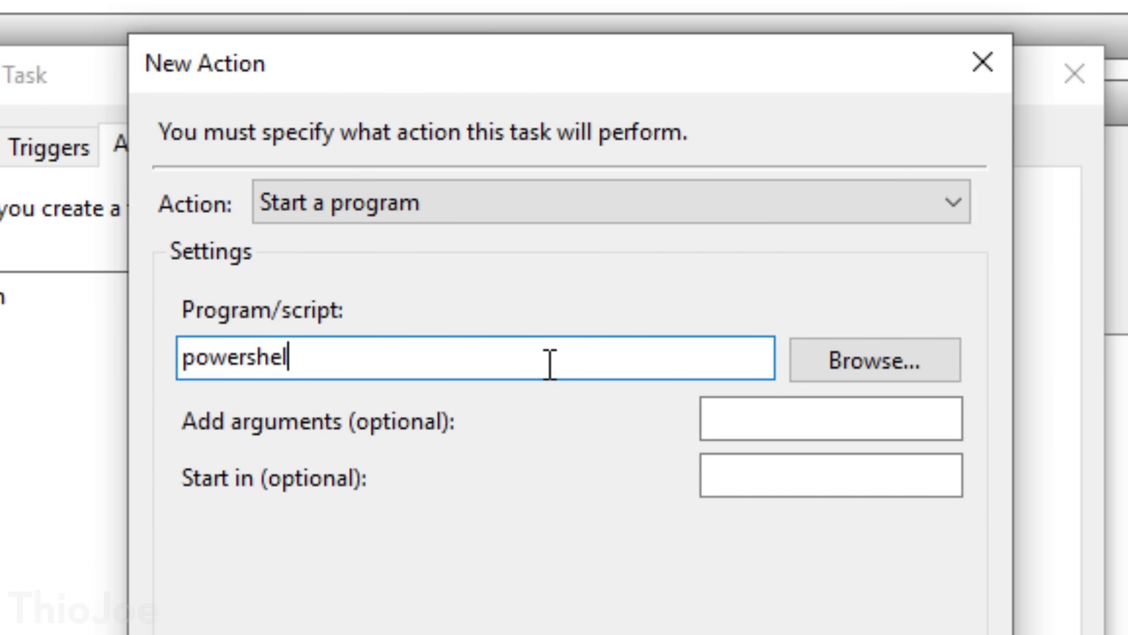
click(816, 421)
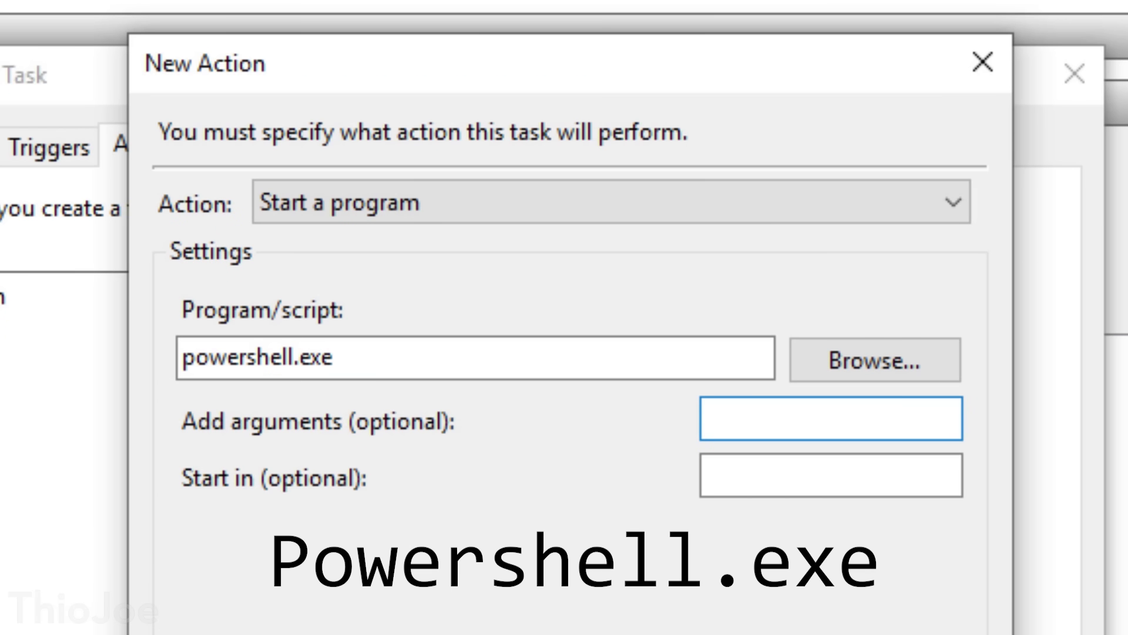
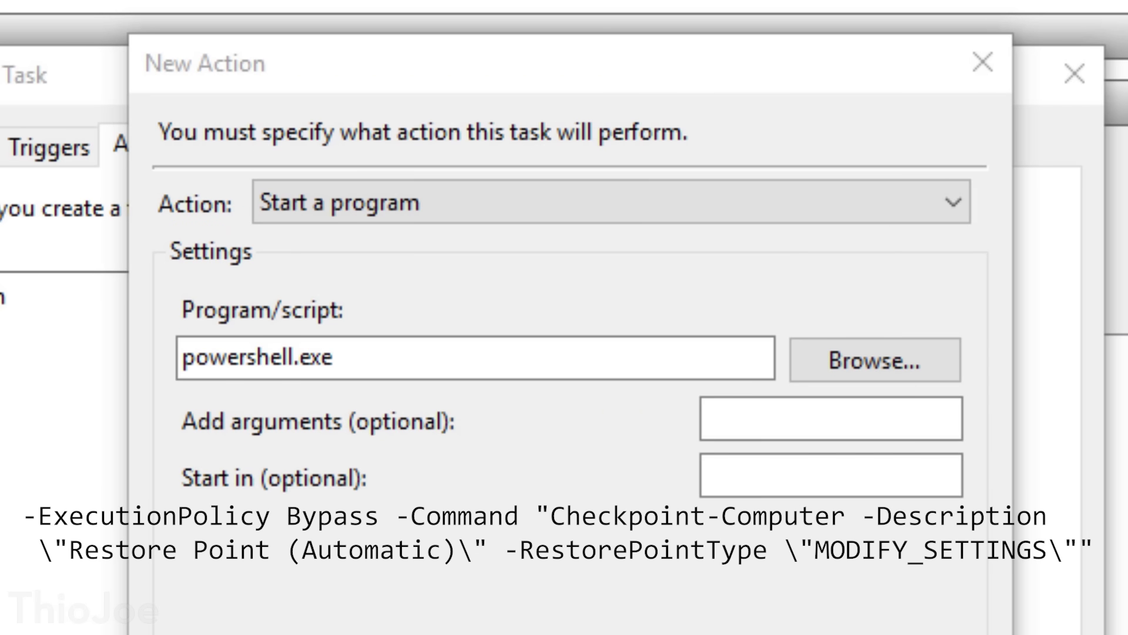
- Paste the Checkpoint-Computer arguments into the powershell.exe action and confirm the new action
click(802, 421)
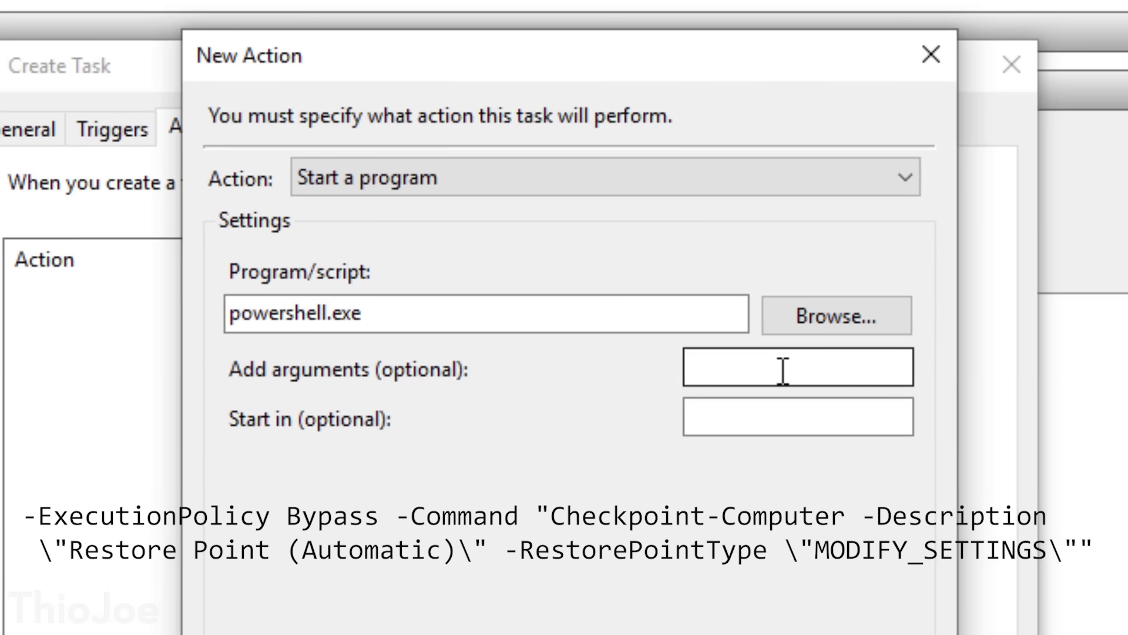
text(-ExecutionPolicy Bypass -Command "Checkpoint-Computer -Description \"Restore Point (Automatic)\" -RestorePointType \"MODIFY_SETTINGS\"")
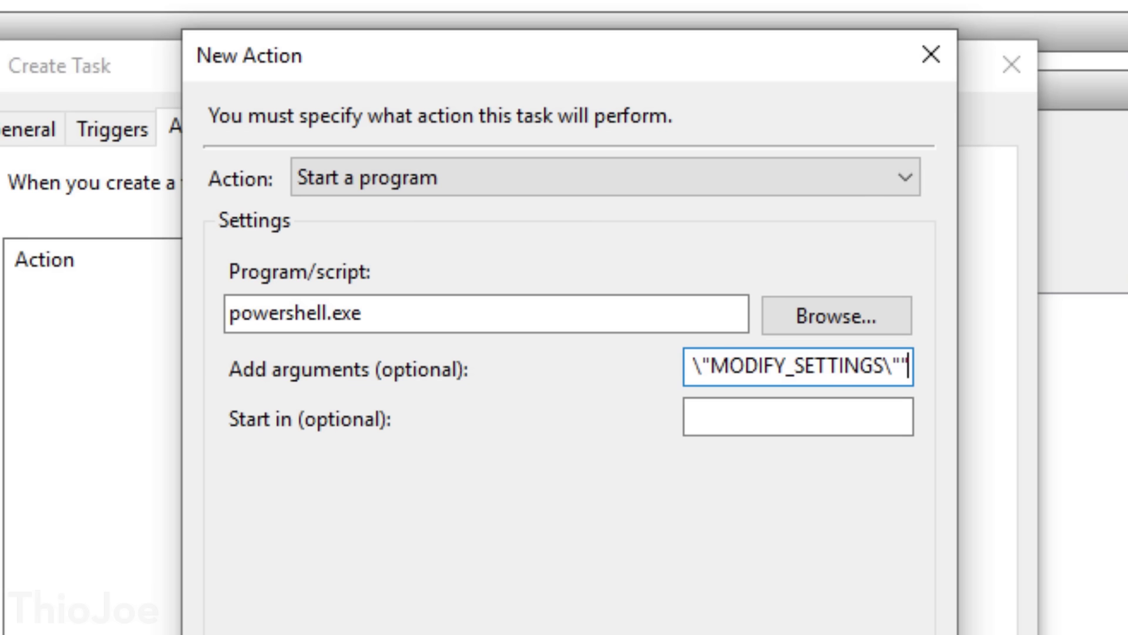
key(Return)
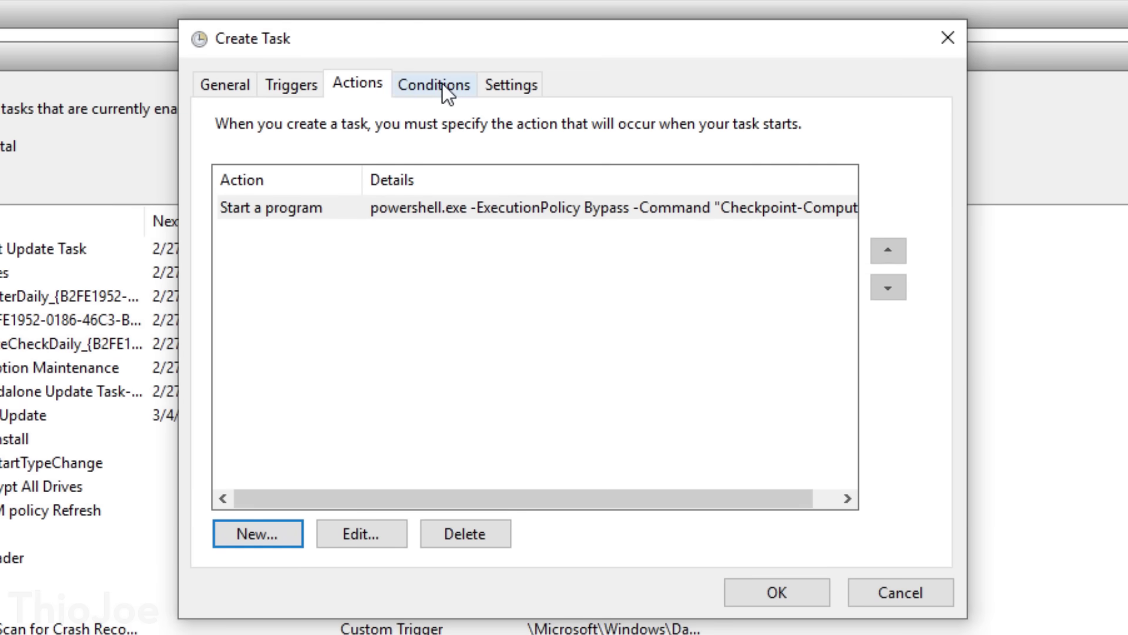
click(442, 89)
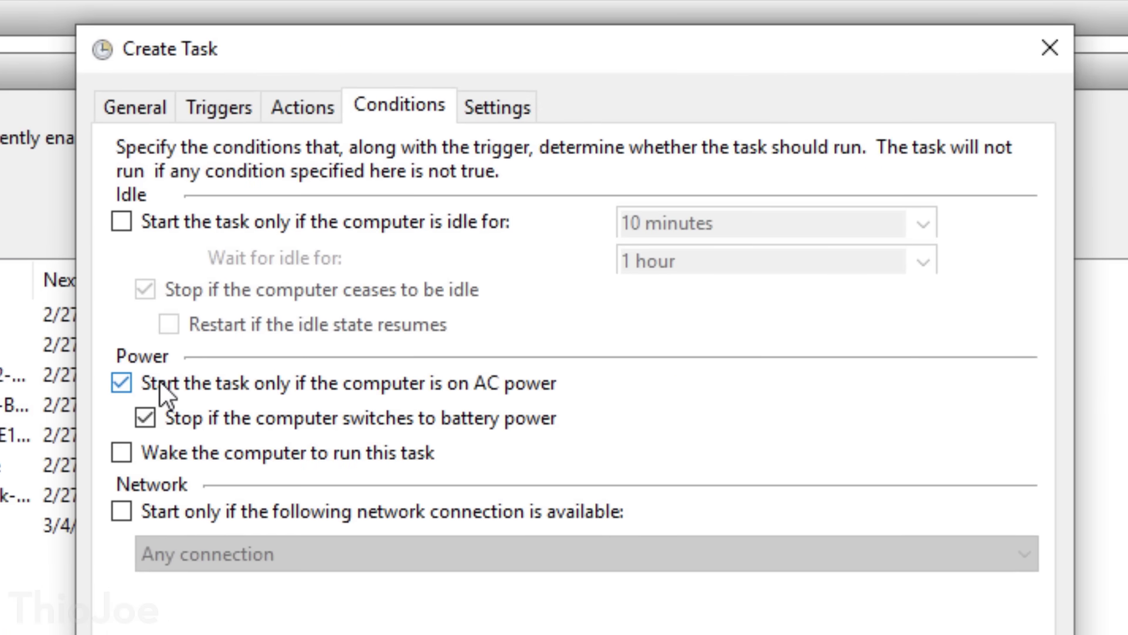
- Turn off 'Start the task only if the computer is on AC power' so it runs on battery
click(160, 382)
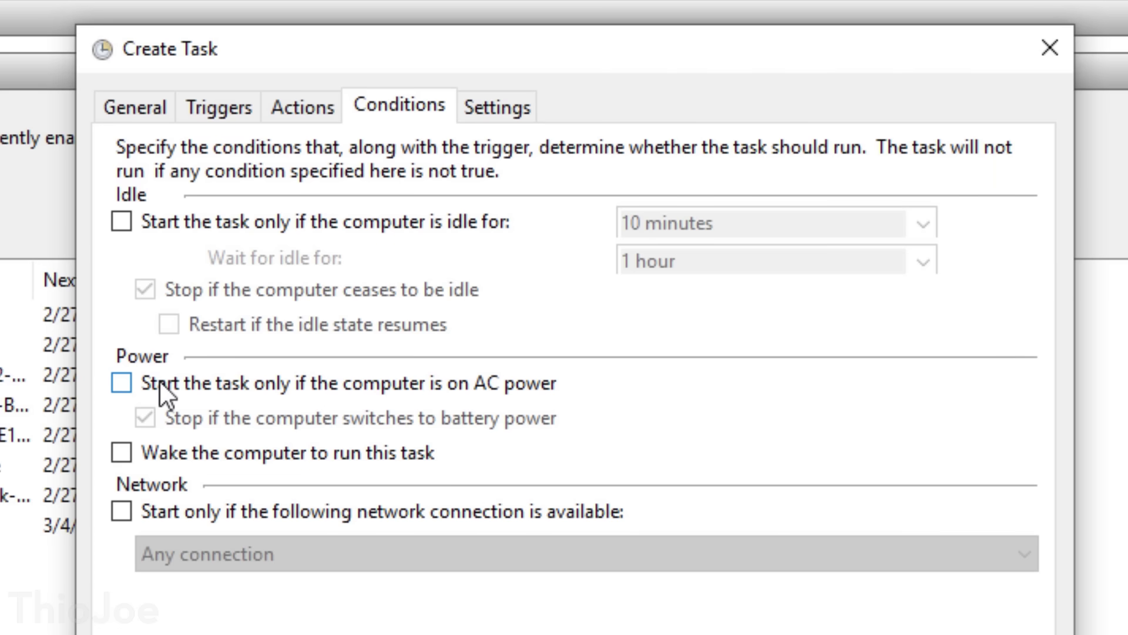
click(527, 111)
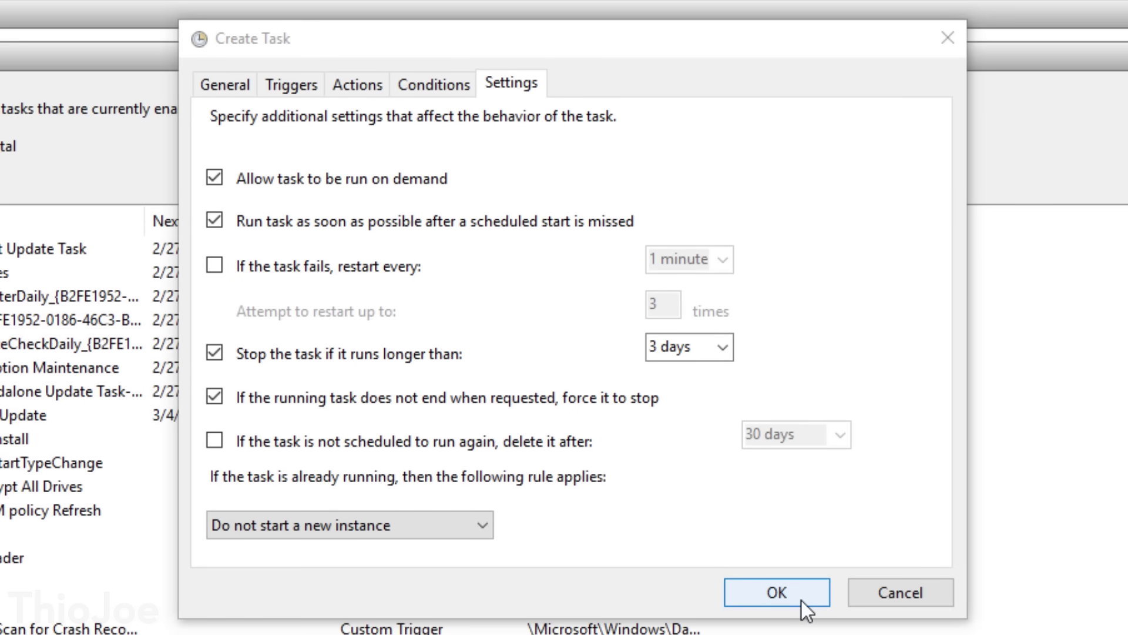
- Save the new task and show the Task Scheduler Library's task list
click(802, 601)
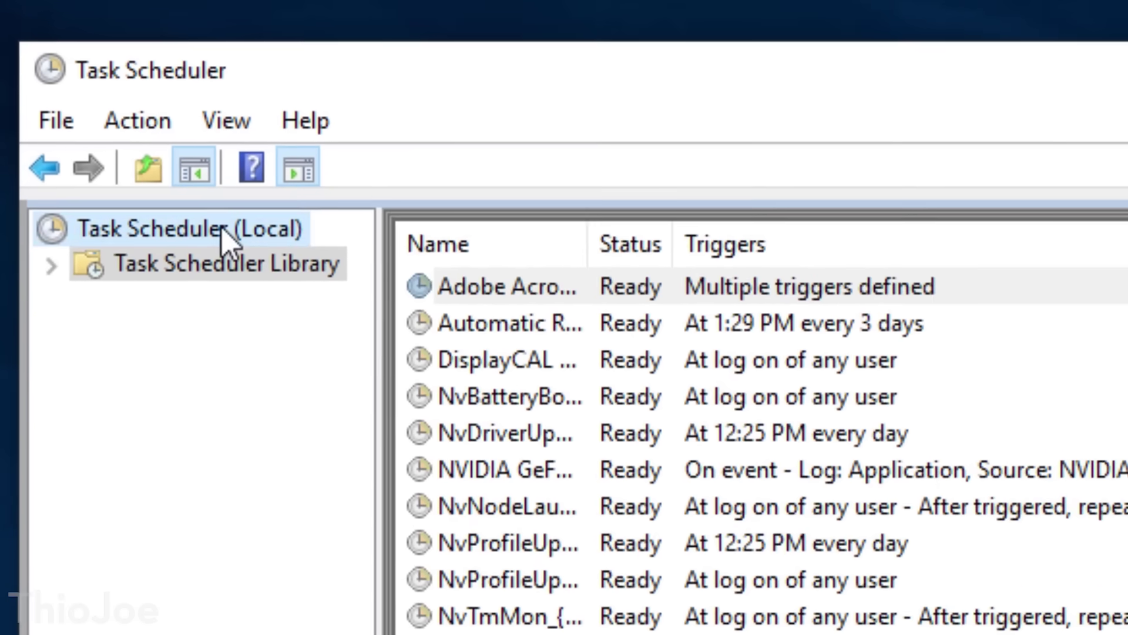
click(223, 232)
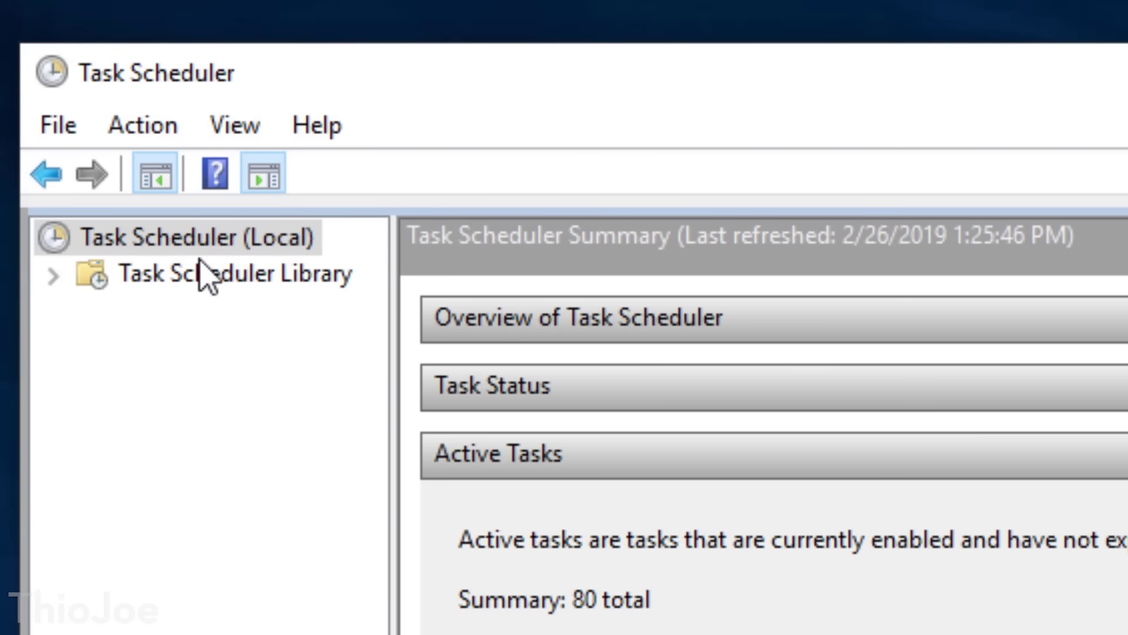
click(202, 286)
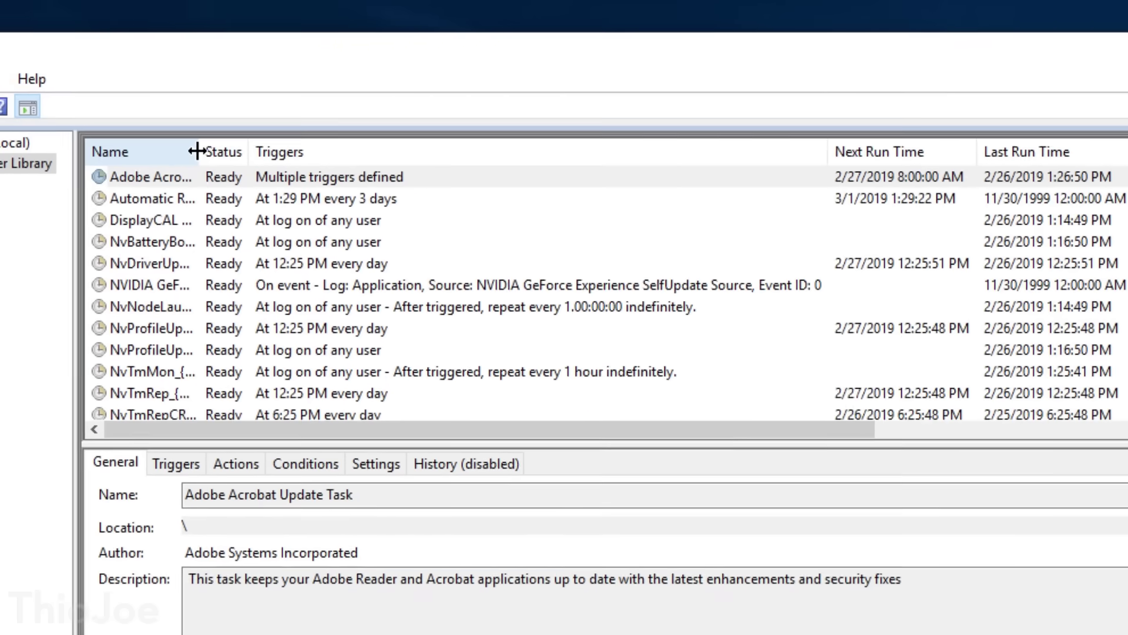
- Widen the Name column and run Automatic Restore Point immediately
drag(610, 253, 995, 256)
drag(383, 148, 422, 148)
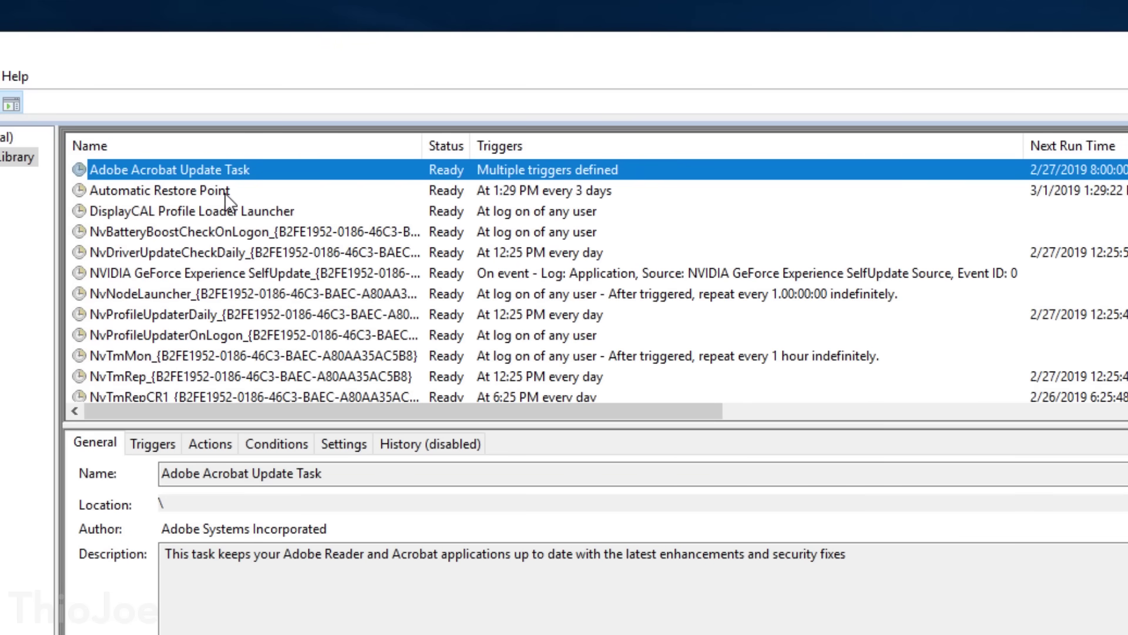
click(118, 194)
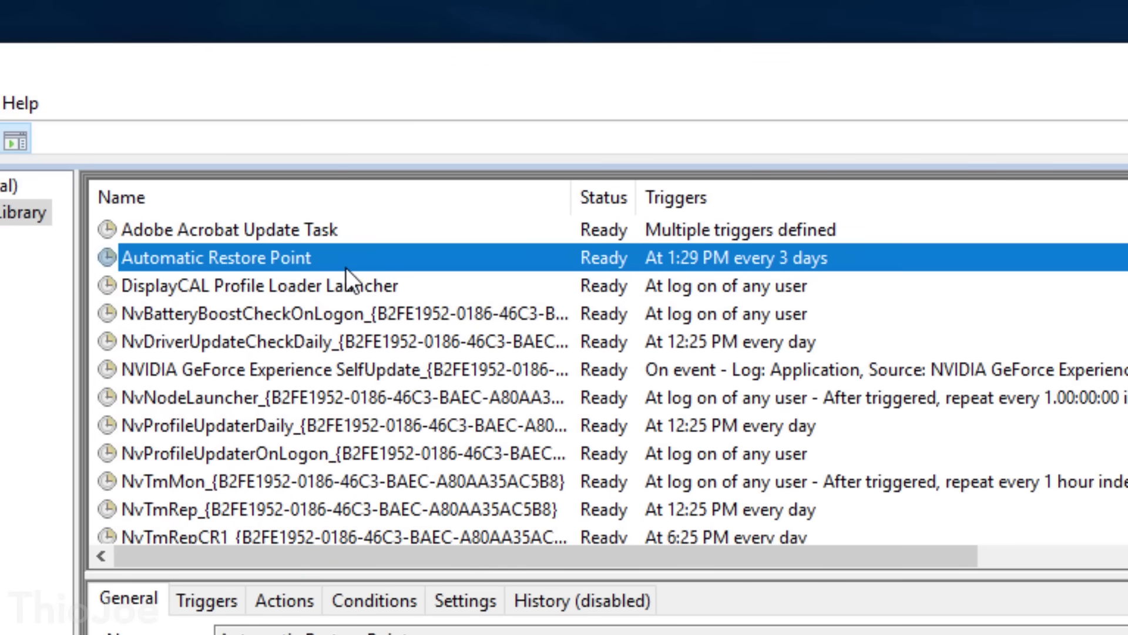
right_click(284, 260)
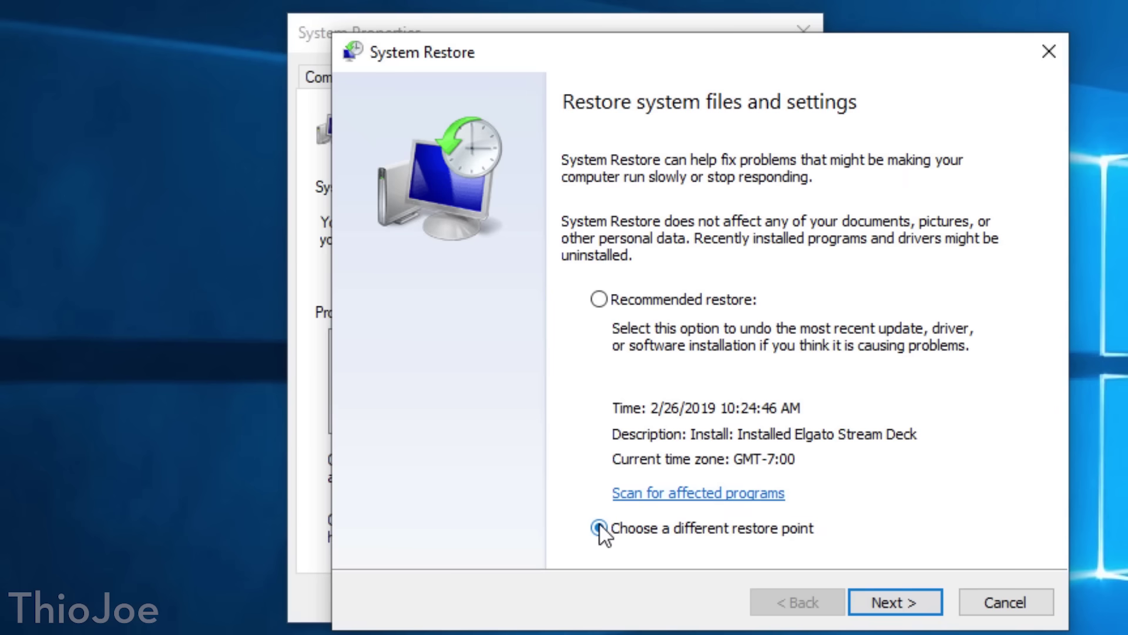
click(597, 526)
- List all restore points and find the System-type Automatic Restore Point from 2/24/2019 1:57:01 PM
click(885, 603)
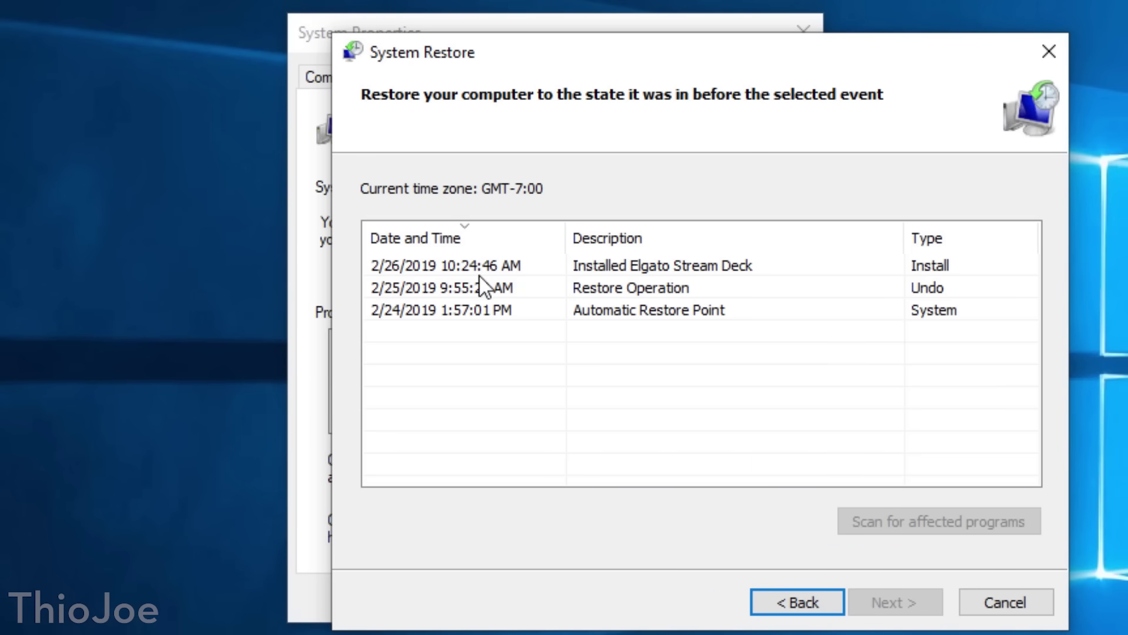
click(471, 309)
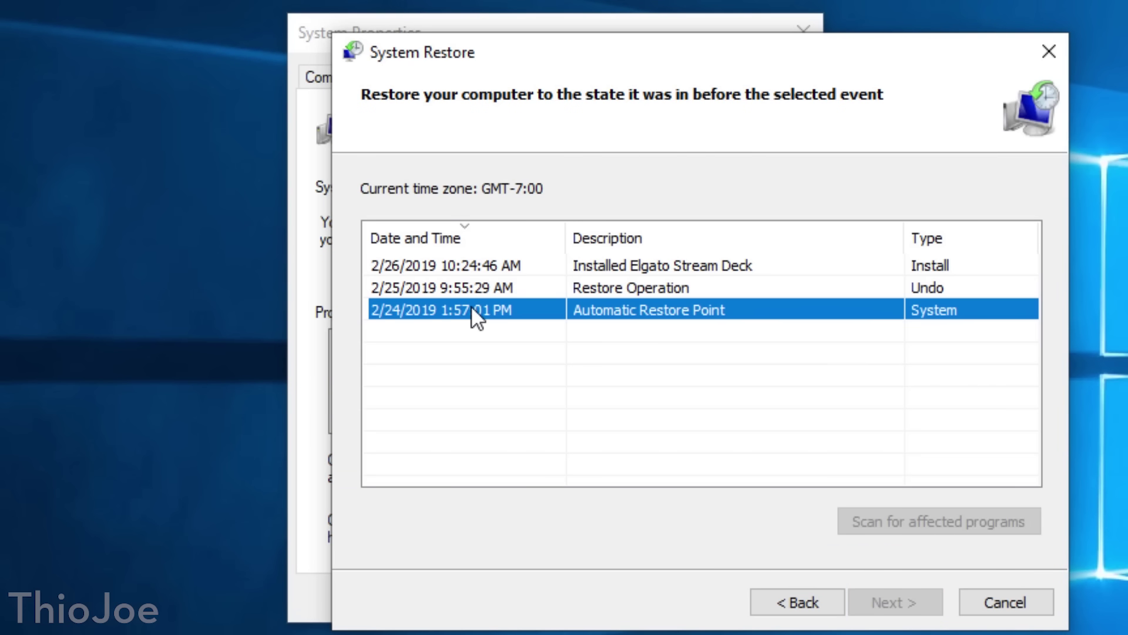
click(470, 287)
click(474, 265)
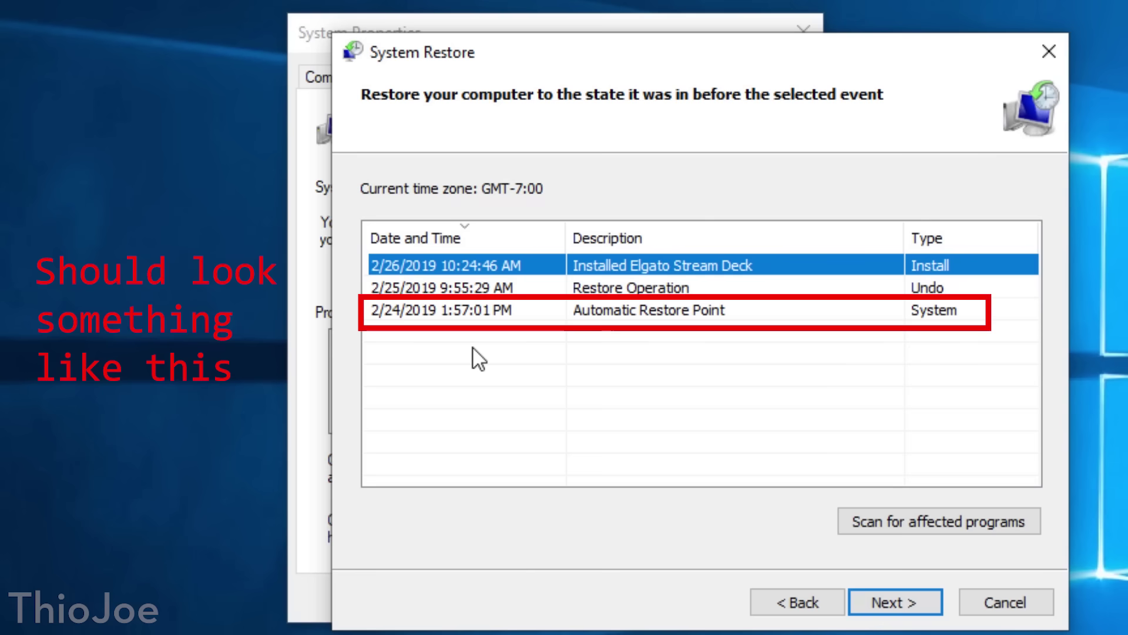